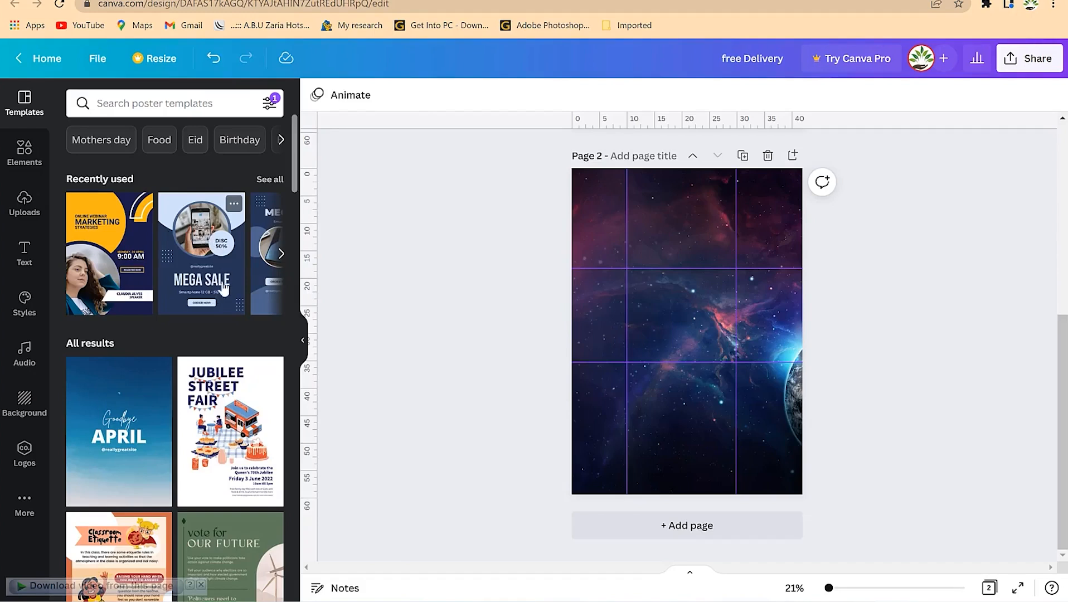
# Add a new blank third page after the space-themed page 2
pyautogui.click(686, 535)
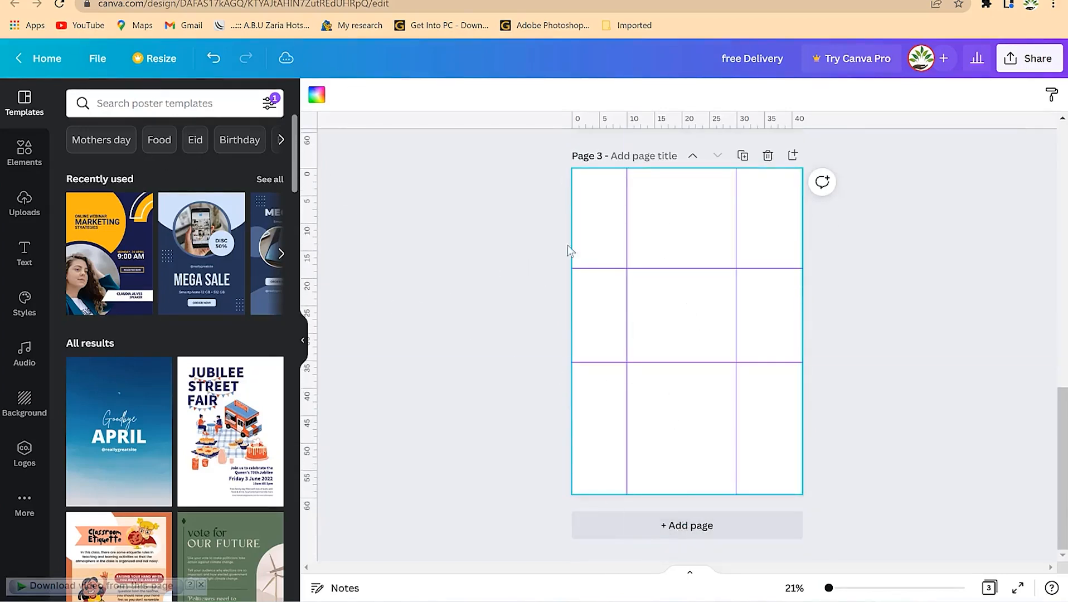
# Hide the rulers and guides, then apply the MEGA SALE template to page 3
pyautogui.click(98, 58)
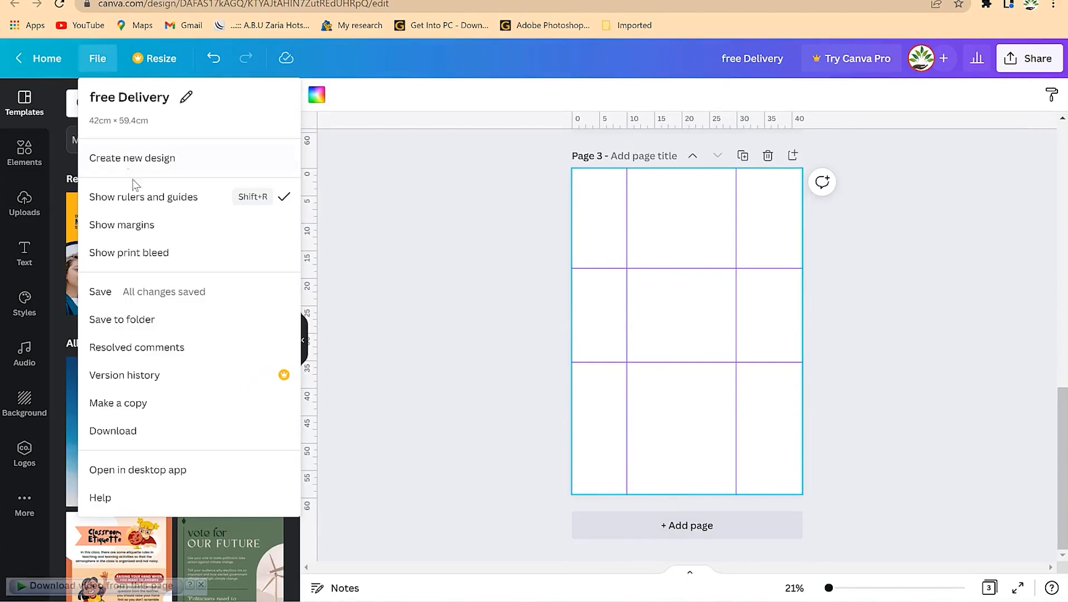
pyautogui.click(138, 199)
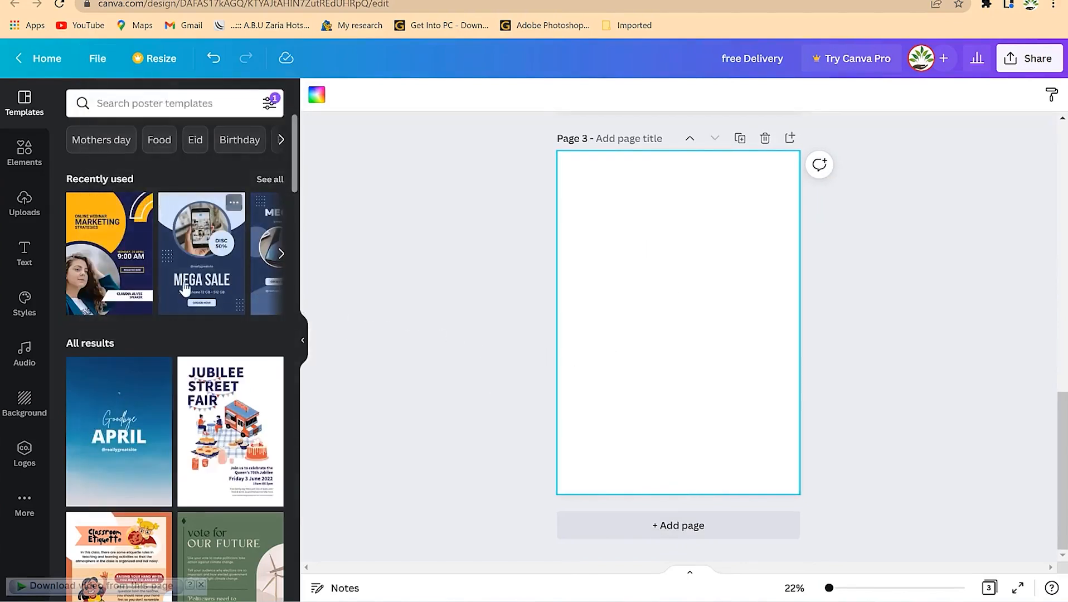
pyautogui.moveTo(191, 293); pyautogui.dragTo(271, 322)
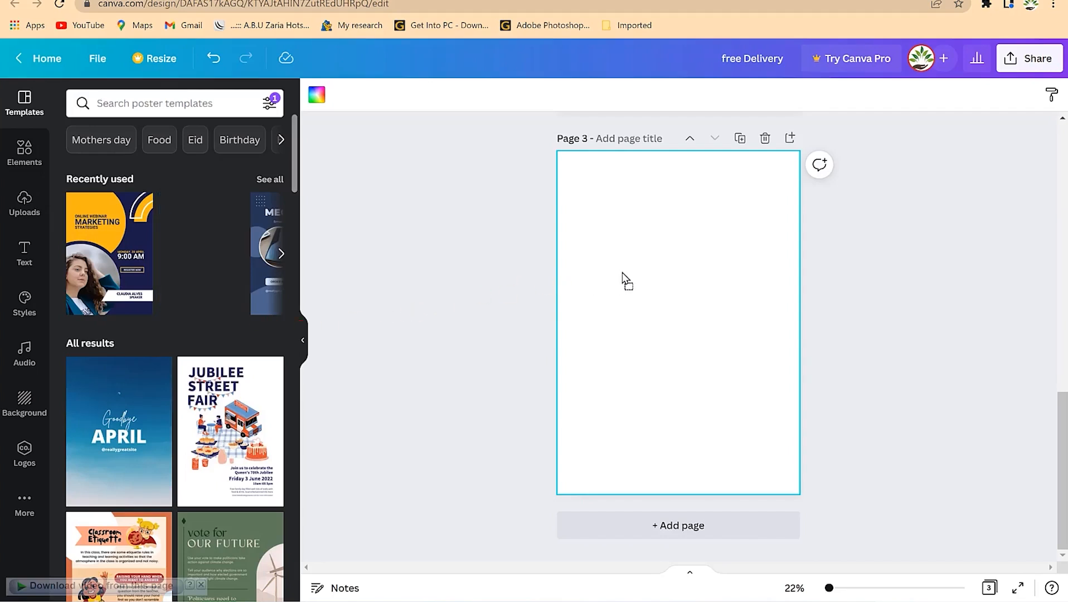
pyautogui.moveTo(622, 277); pyautogui.dragTo(622, 277)
# Add a fourth blank page after page 3 and bring up its background colour options
pyautogui.click(656, 309)
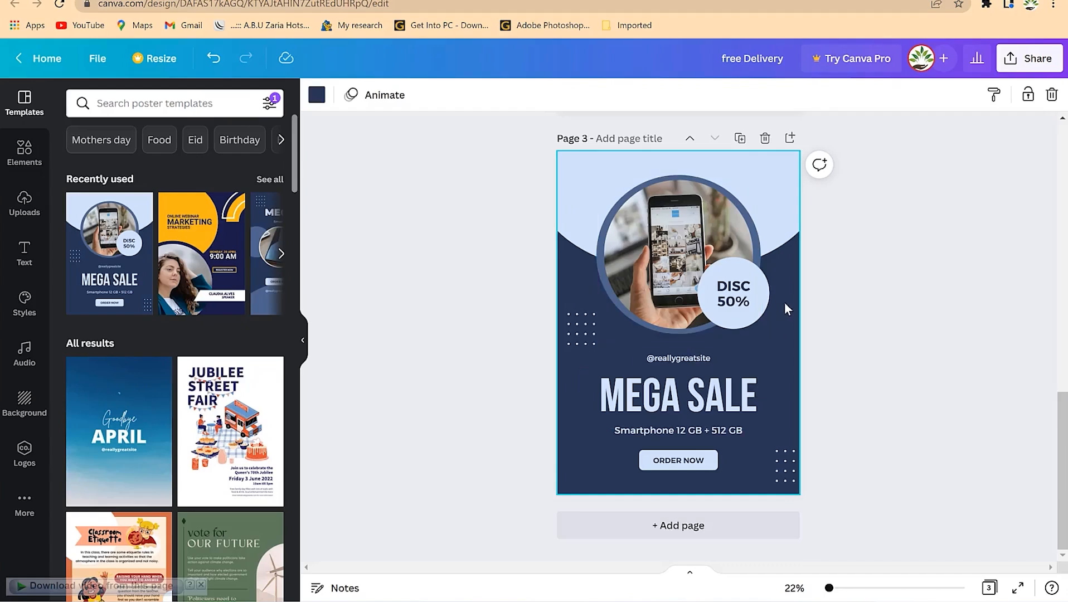
pyautogui.click(669, 526)
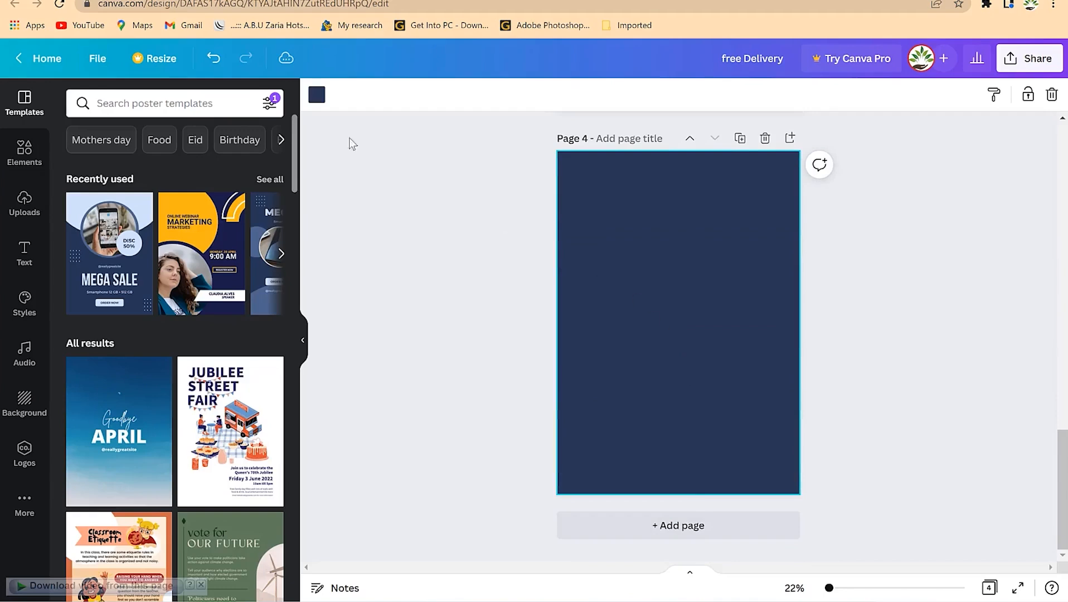
pyautogui.click(322, 99)
# Briefly try orange on page 4's background, revert it to white, and review pages 3 and 4
pyautogui.click(123, 244)
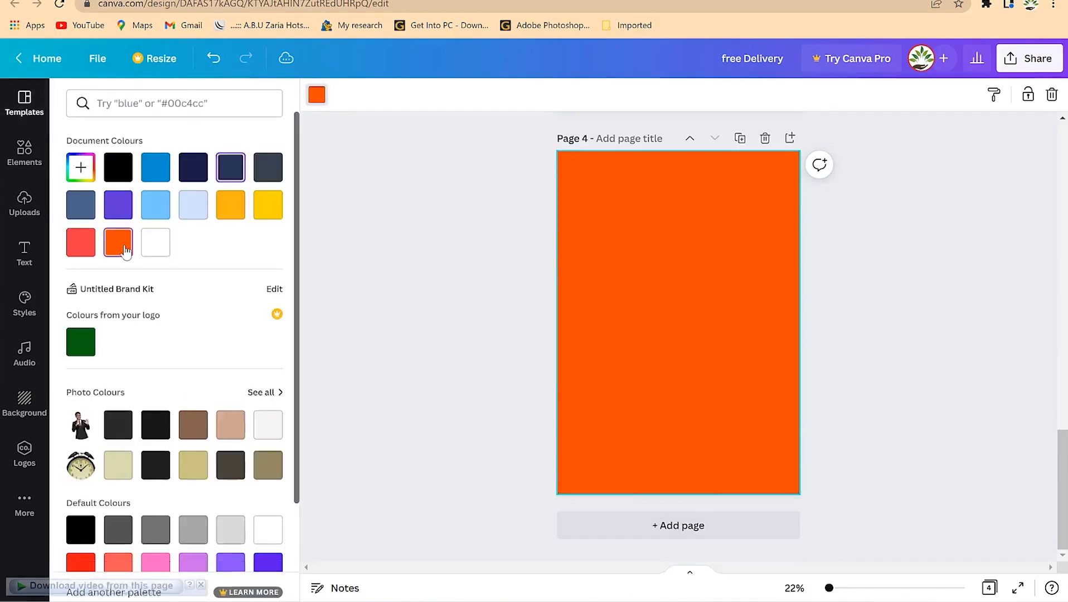
pyautogui.click(168, 247)
pyautogui.click(1020, 286)
pyautogui.scroll(5, 877, 363)
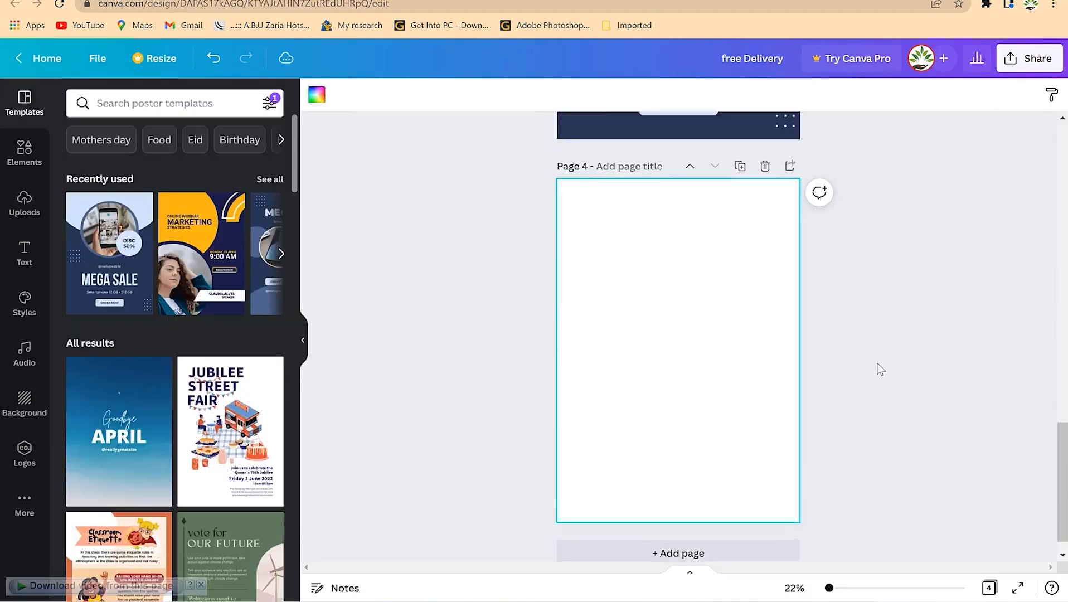
pyautogui.scroll(5, 871, 362)
pyautogui.scroll(-4, 870, 363)
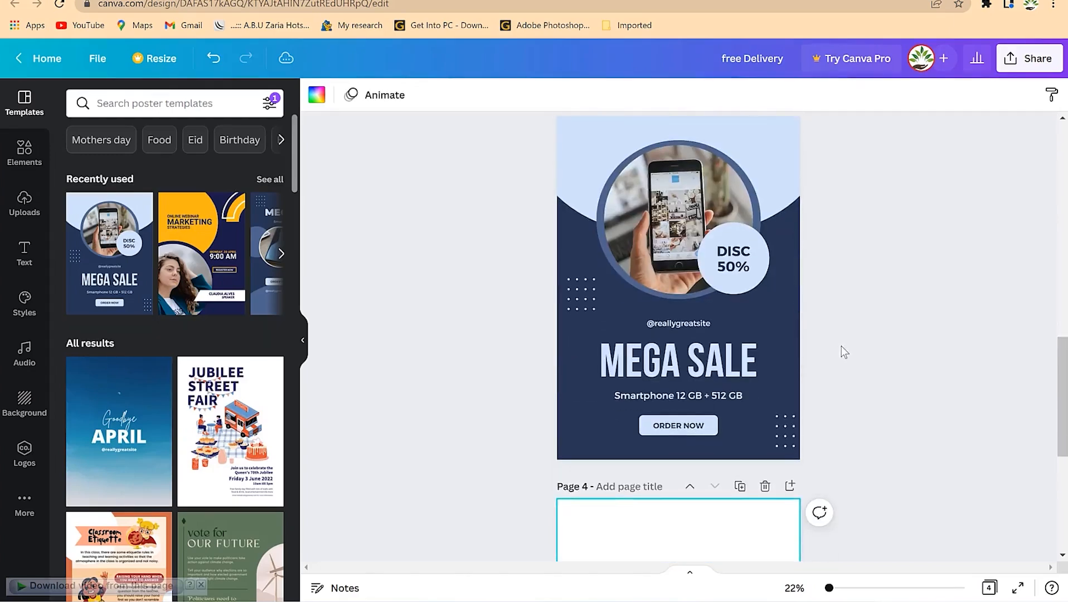
pyautogui.scroll(4, 836, 357)
pyautogui.scroll(-4, 831, 399)
pyautogui.scroll(2, 844, 389)
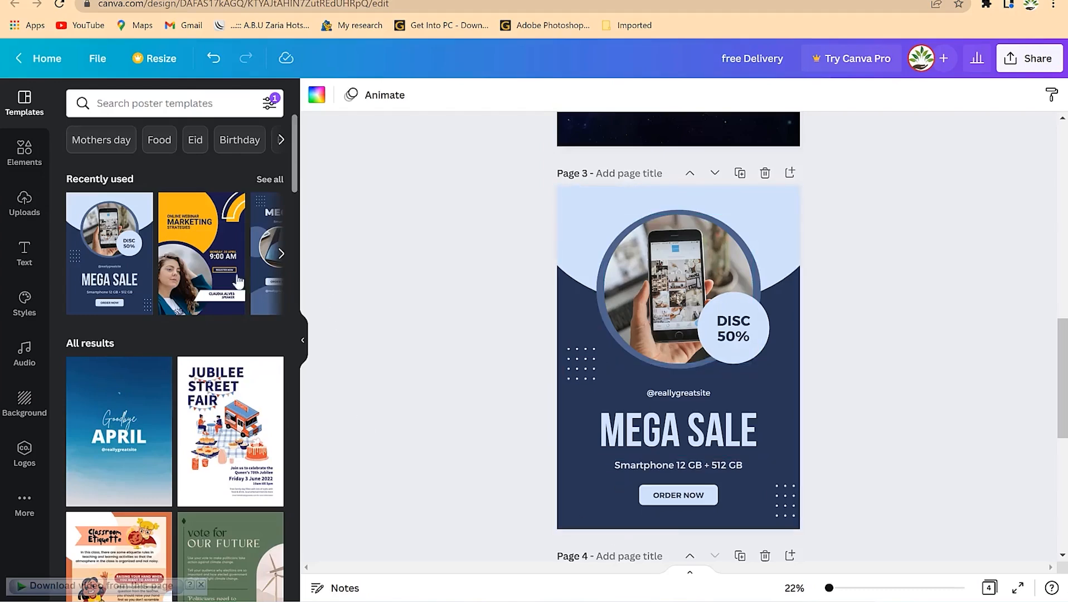
pyautogui.scroll(-5, 630, 491)
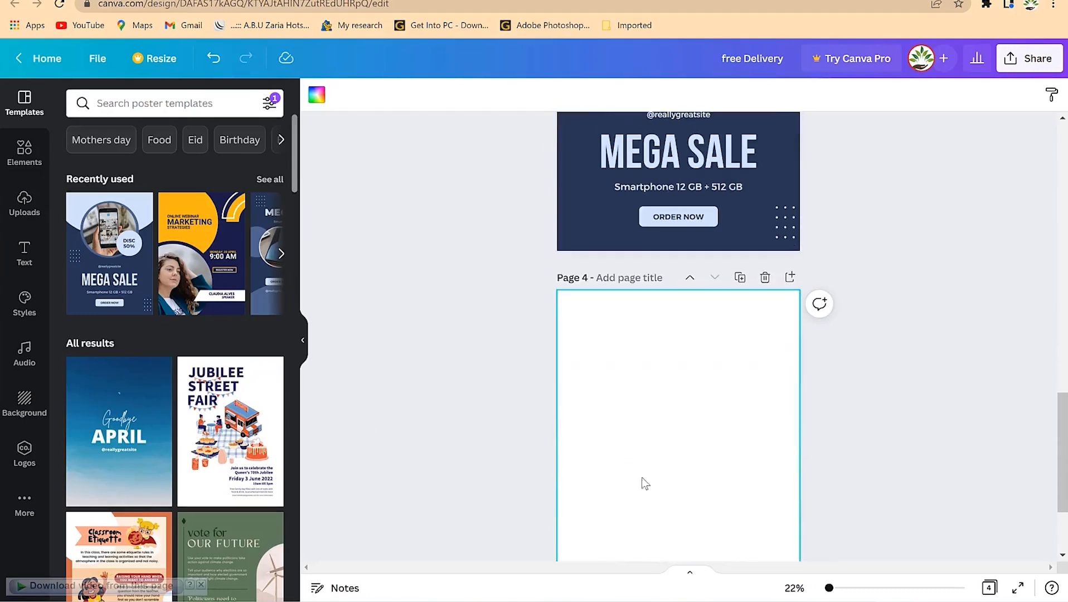
pyautogui.scroll(-3, 669, 385)
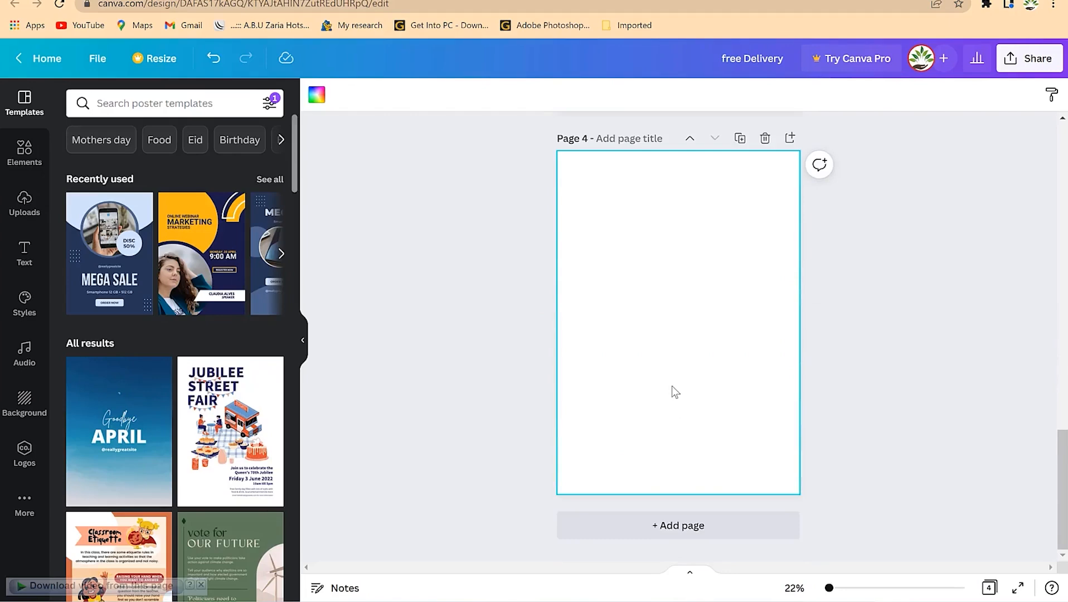
# Apply the starry night-sky image from the Background panel's Recently used list to page 4
pyautogui.click(24, 404)
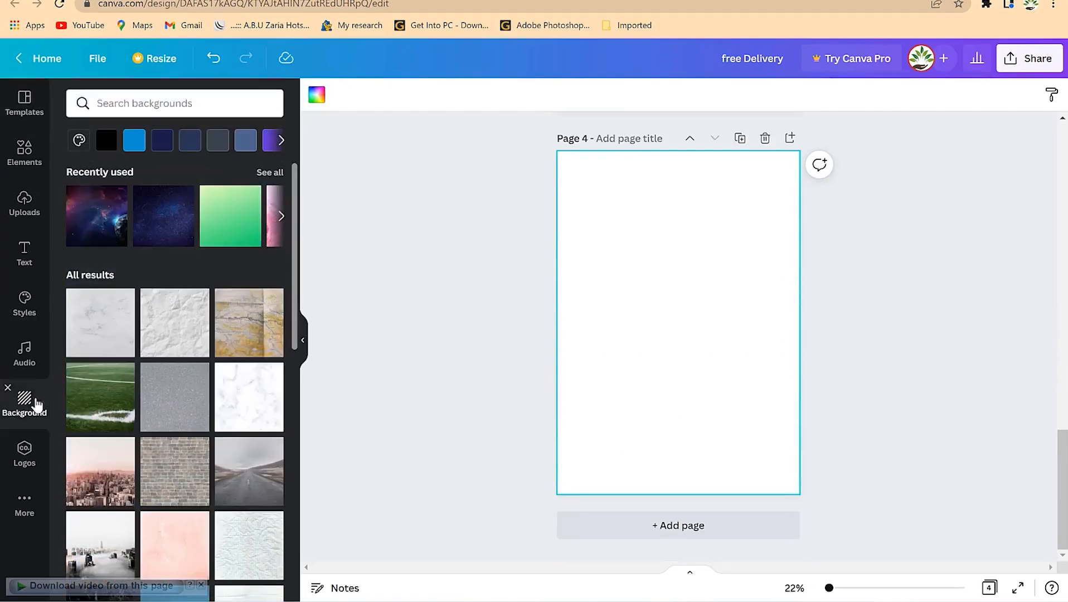
pyautogui.scroll(-6, 216, 414)
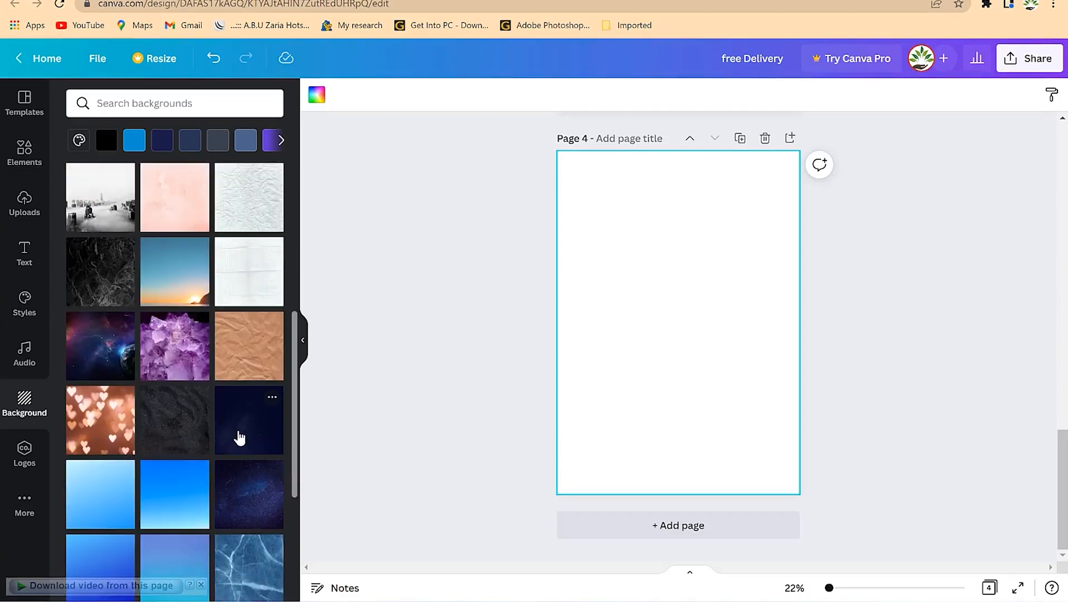
pyautogui.scroll(6, 234, 415)
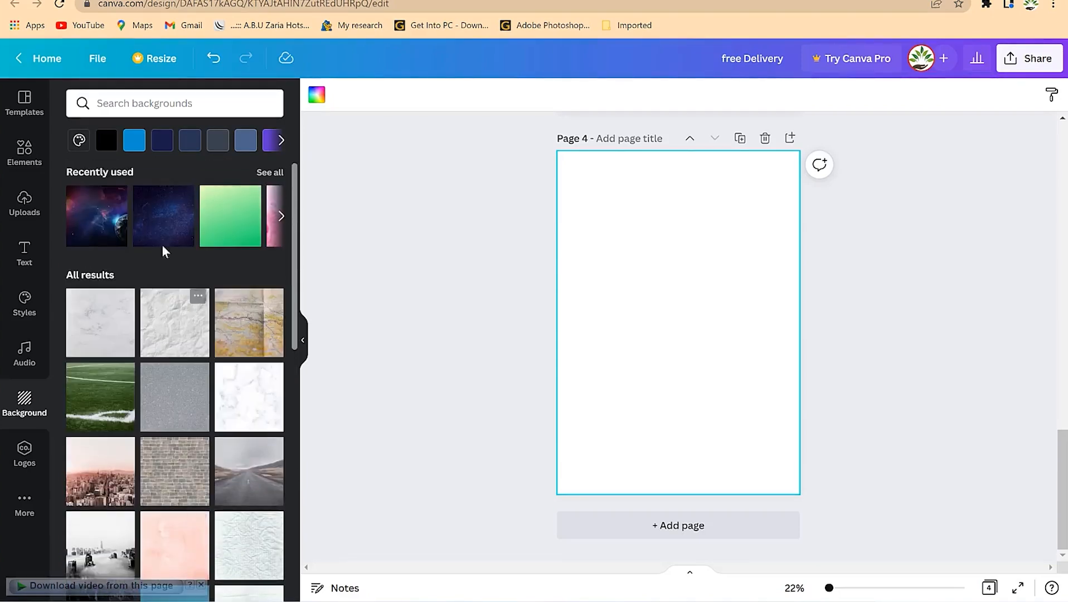
pyautogui.moveTo(159, 241); pyautogui.dragTo(389, 398)
pyautogui.moveTo(659, 332); pyautogui.dragTo(636, 317)
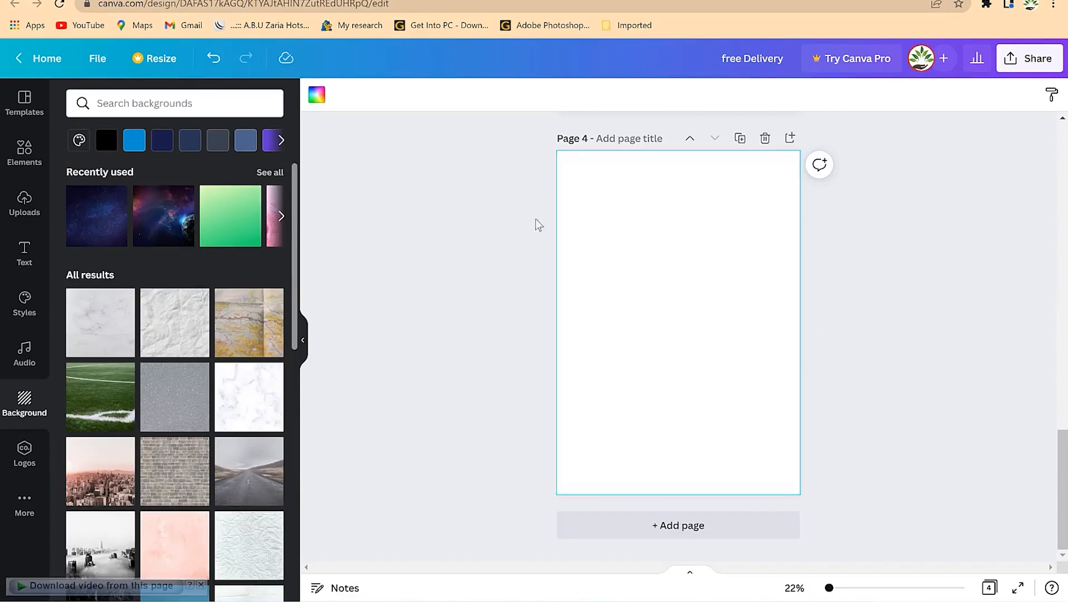
pyautogui.click(124, 222)
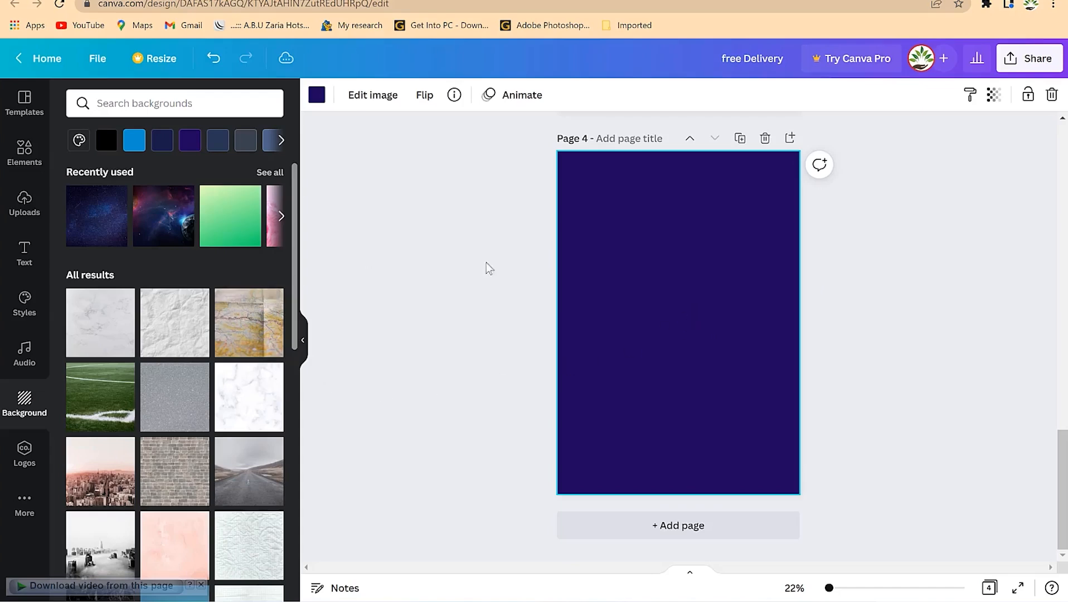
pyautogui.scroll(8, 648, 333)
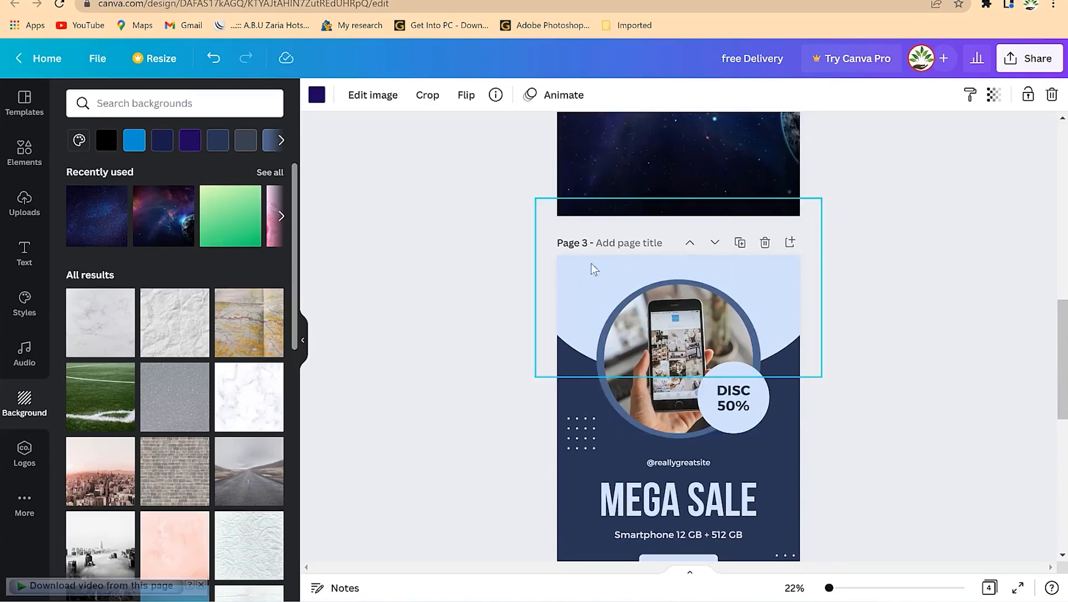
pyautogui.scroll(-8, 583, 378)
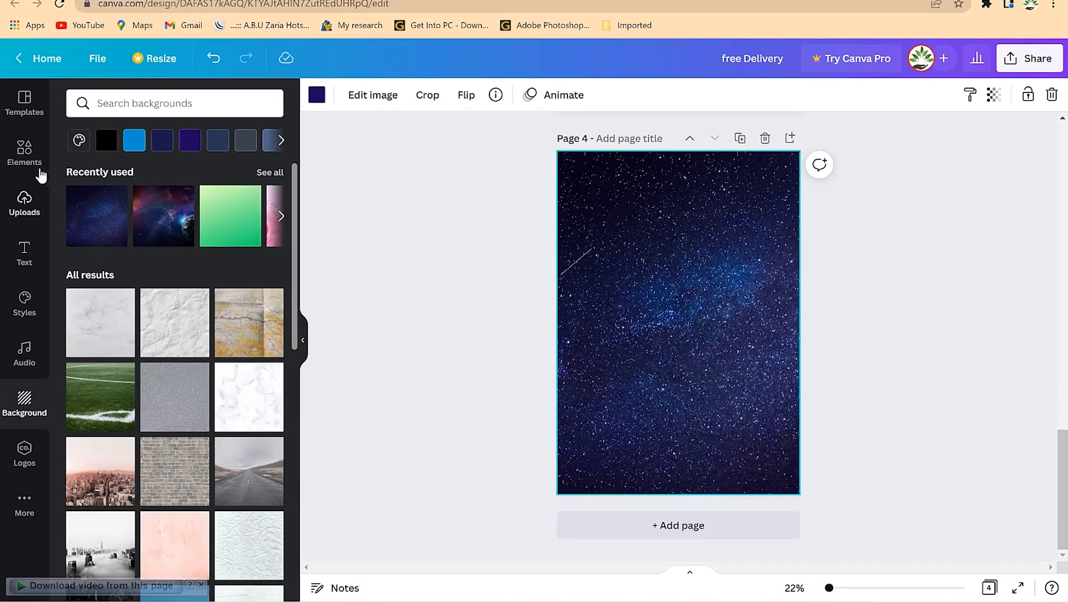
# Open the Elements library and clear the old 'cats' search term
pyautogui.click(23, 152)
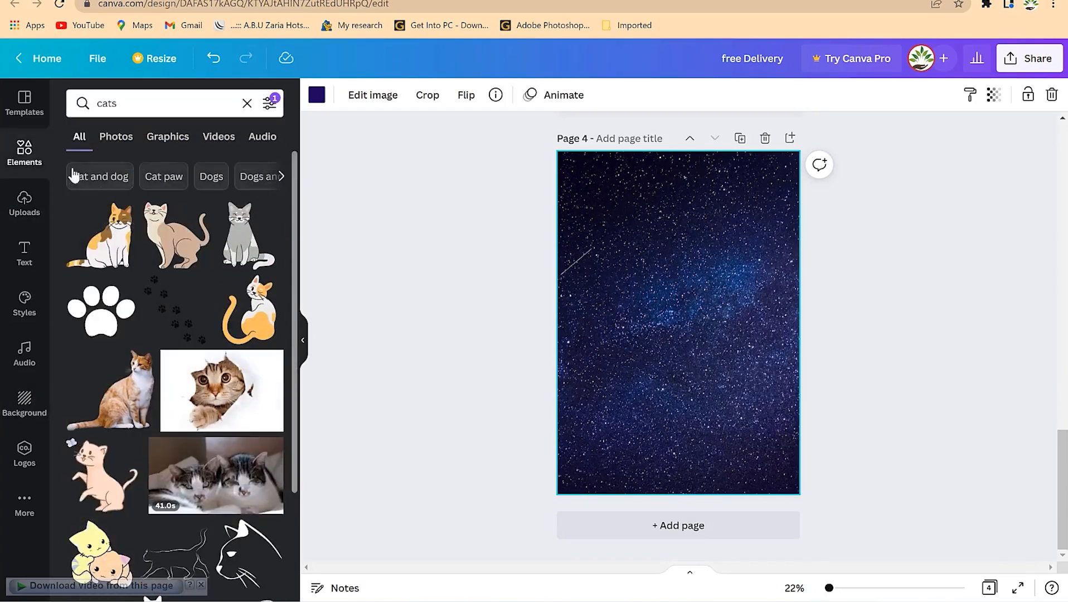
pyautogui.click(153, 105)
pyautogui.moveTo(153, 105); pyautogui.dragTo(37, 101)
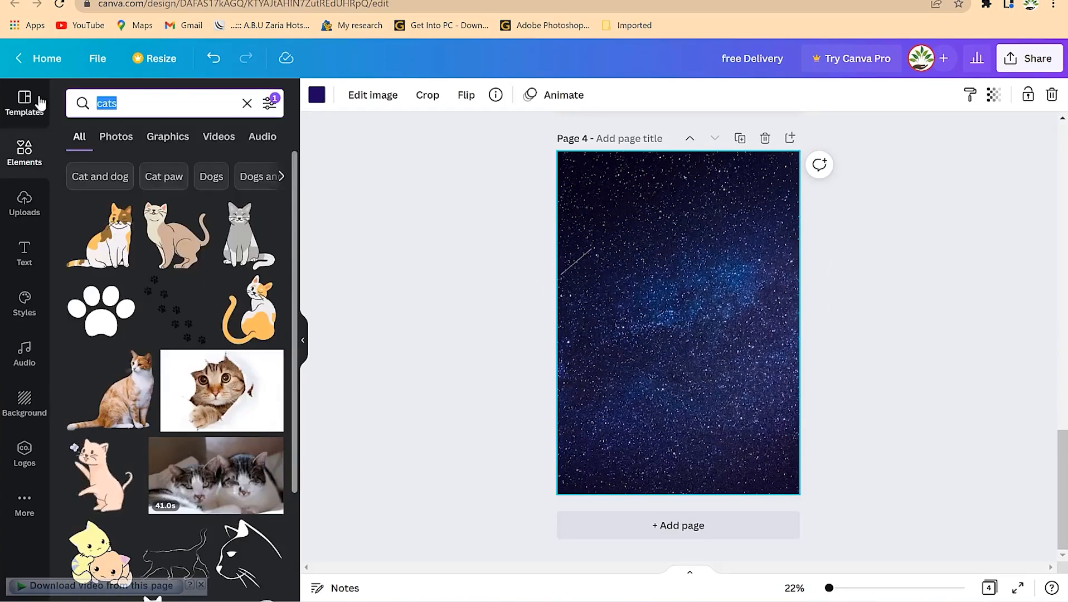
pyautogui.click(98, 137)
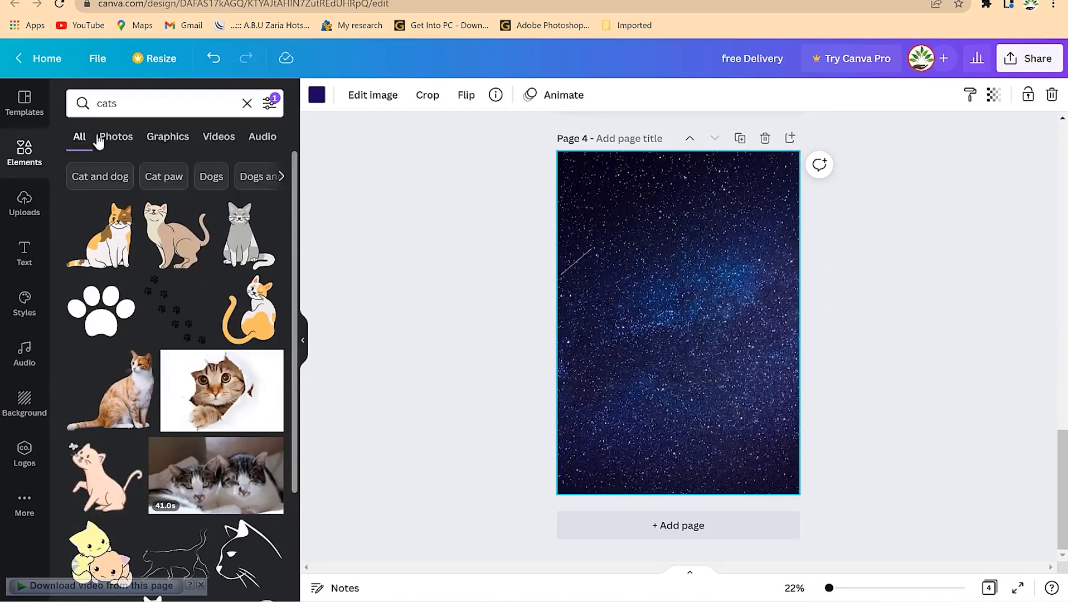
pyautogui.click(247, 103)
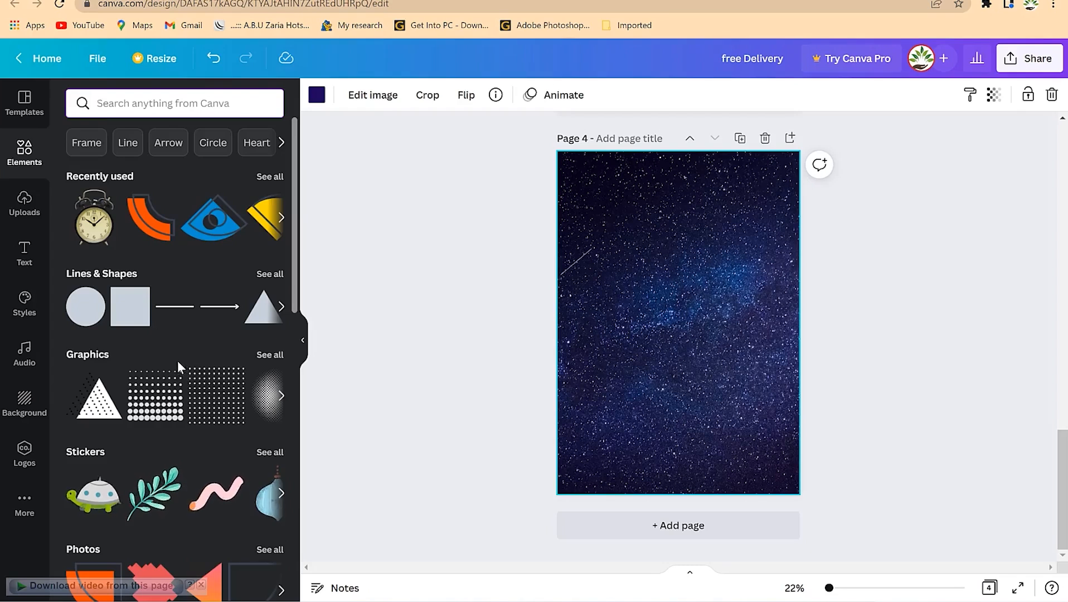
# Place a circle shape on page 4 and fill it light blue
pyautogui.moveTo(89, 313); pyautogui.dragTo(647, 234)
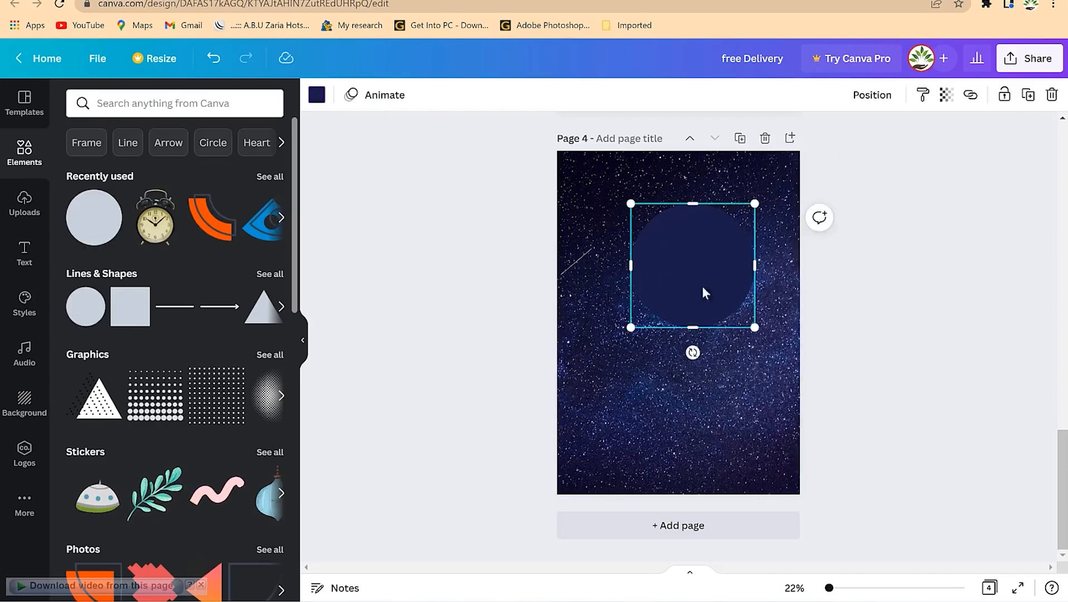
pyautogui.click(316, 94)
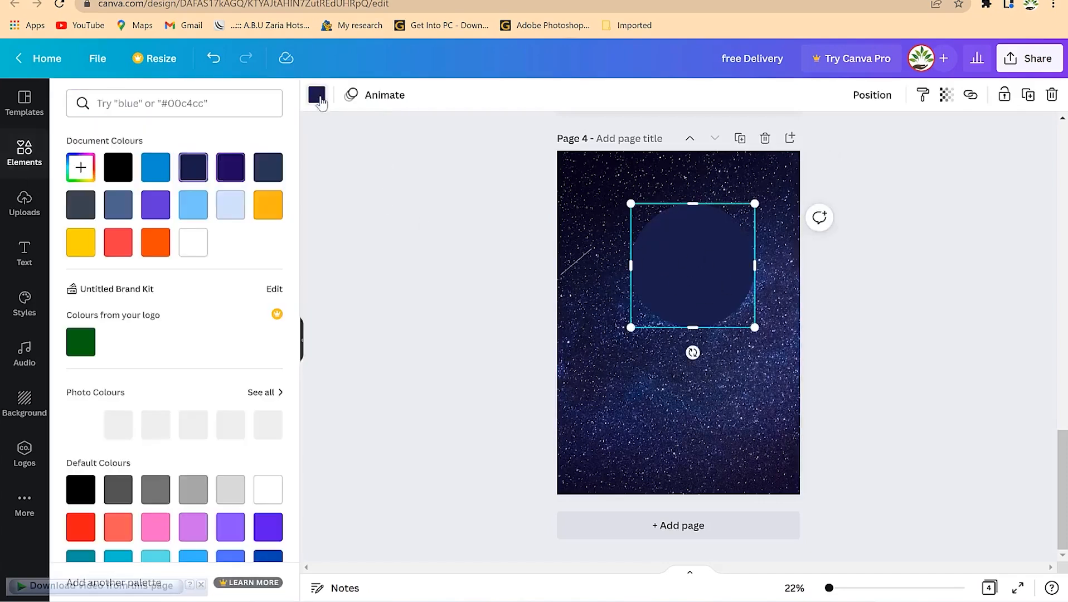
pyautogui.click(194, 206)
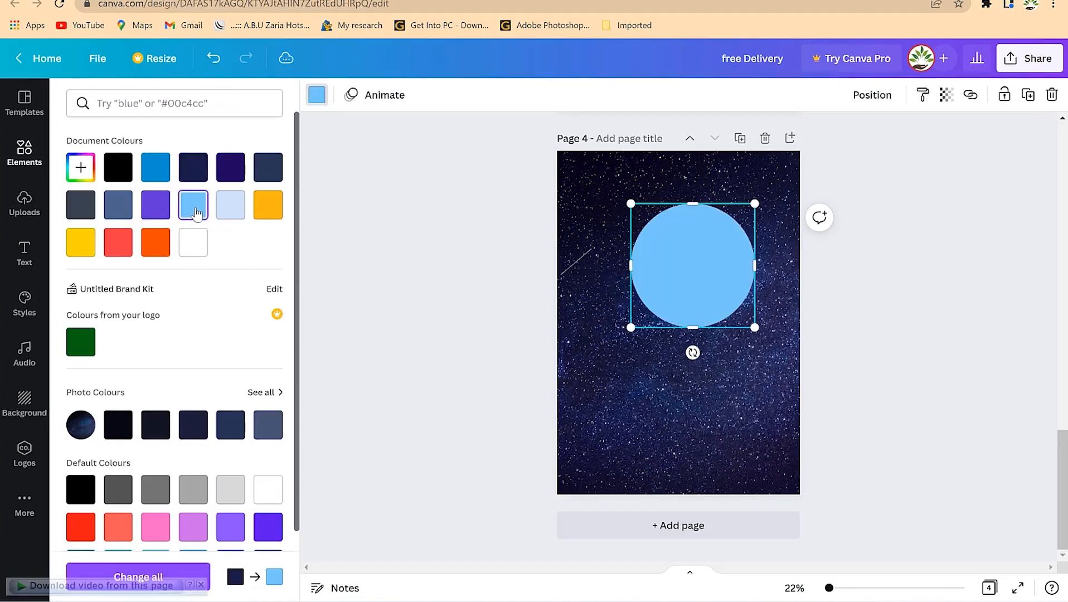
# Stretch the light-blue circle into a wide, tall ellipse, centre it and raise it toward the top
pyautogui.moveTo(628, 265); pyautogui.dragTo(551, 265)
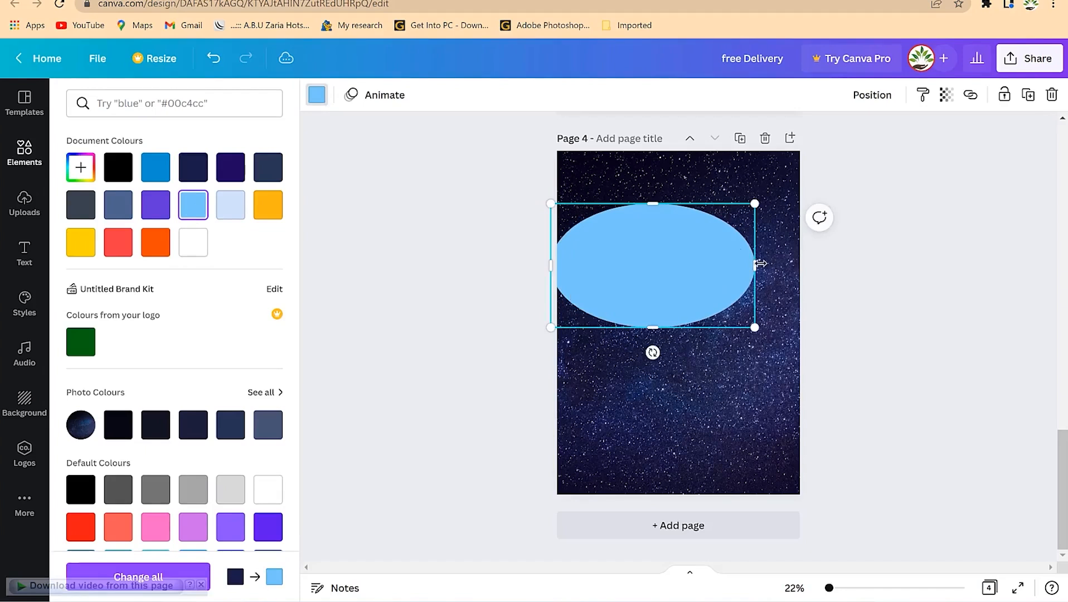
pyautogui.moveTo(756, 264); pyautogui.dragTo(820, 265)
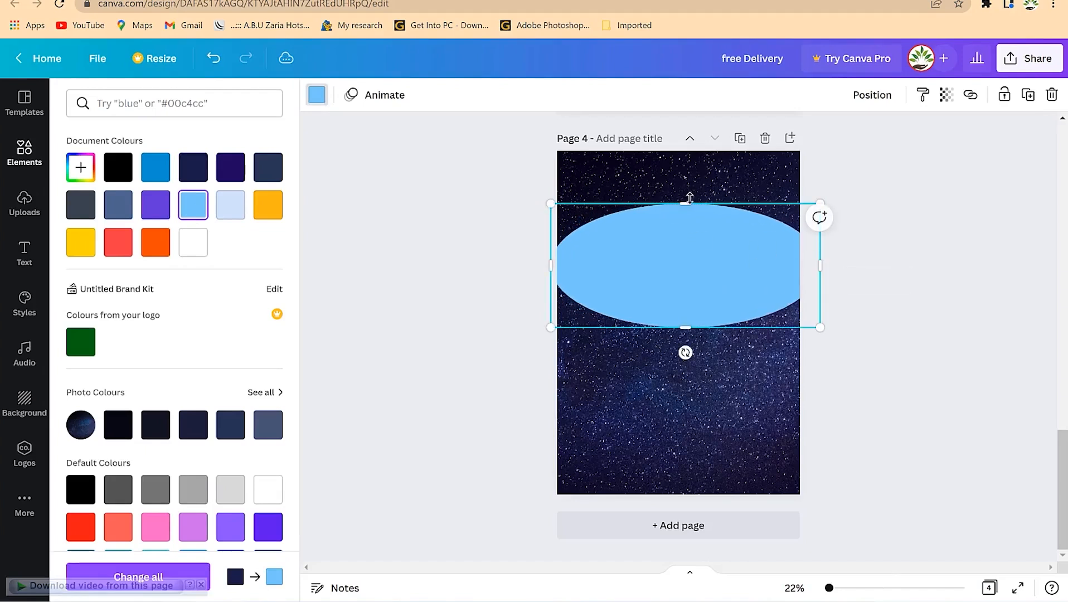
pyautogui.moveTo(686, 203); pyautogui.dragTo(655, 62)
pyautogui.moveTo(683, 296); pyautogui.dragTo(691, 371)
pyautogui.moveTo(551, 280); pyautogui.dragTo(506, 279)
pyautogui.moveTo(825, 274); pyautogui.dragTo(878, 274)
pyautogui.moveTo(696, 312); pyautogui.dragTo(696, 233)
pyautogui.scroll(6, 474, 329)
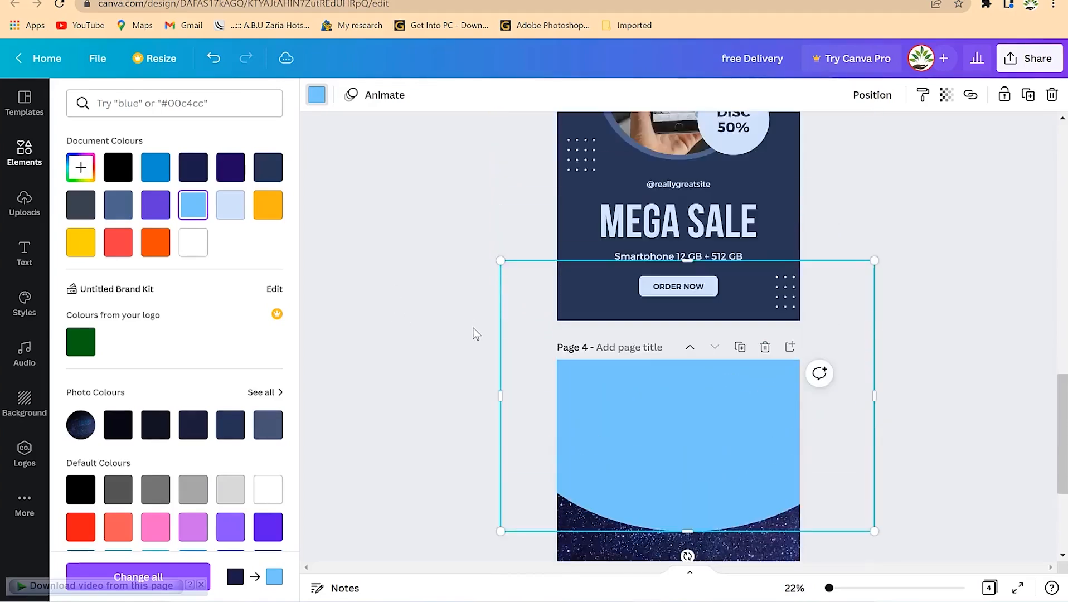
# Narrow the ellipse from both sides and move it to the top of page 4, centred on the guide
pyautogui.scroll(-3, 552, 317)
pyautogui.scroll(5, 562, 318)
pyautogui.scroll(-6, 562, 317)
pyautogui.moveTo(501, 325); pyautogui.dragTo(543, 325)
pyautogui.moveTo(880, 328); pyautogui.dragTo(809, 328)
pyautogui.moveTo(702, 406); pyautogui.dragTo(699, 374)
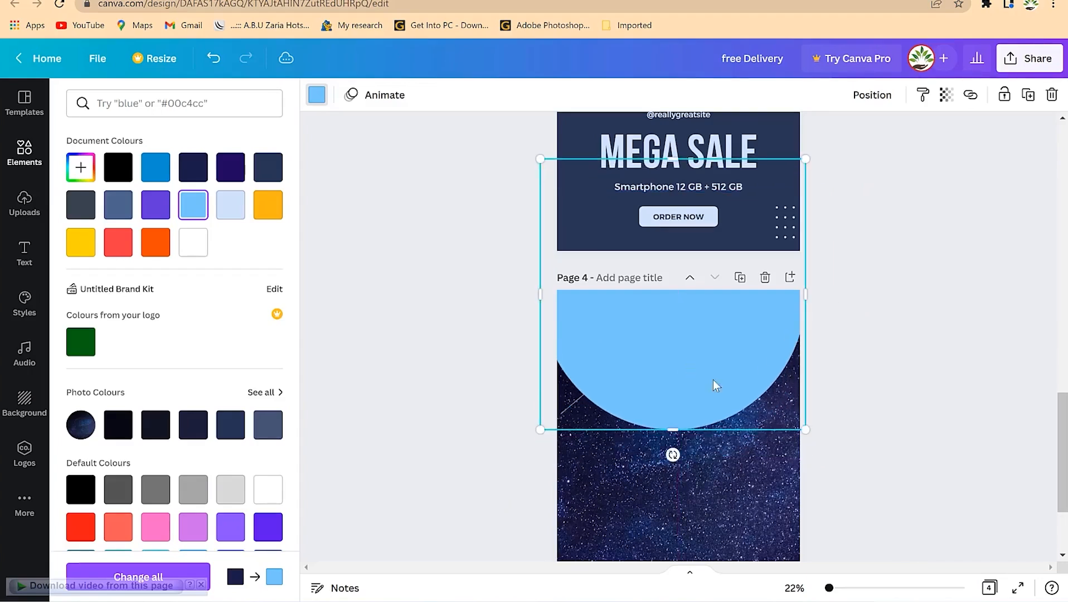
pyautogui.scroll(-3, 996, 398)
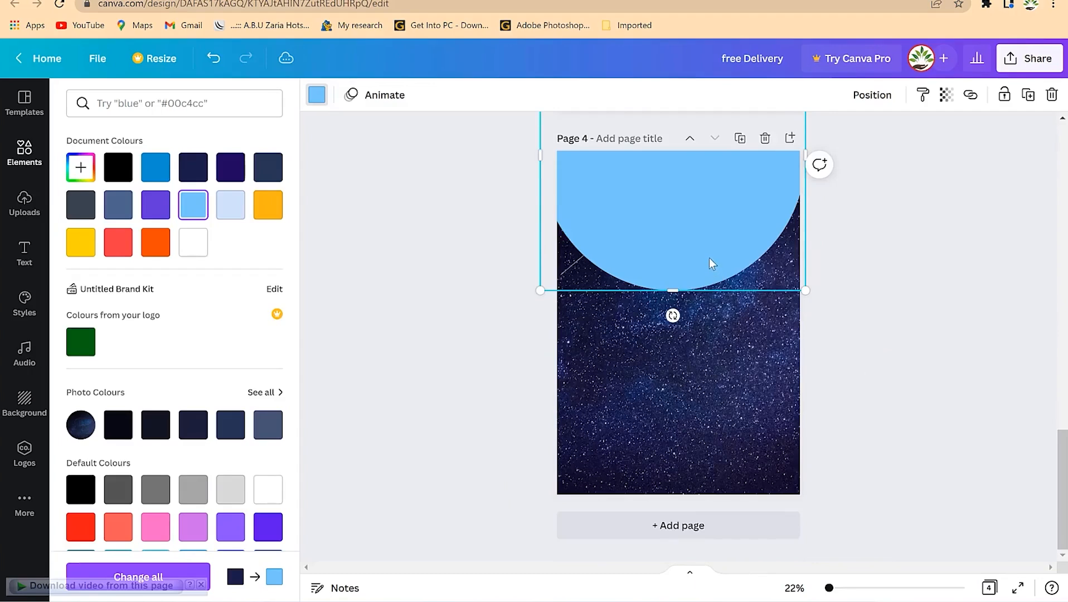
pyautogui.moveTo(706, 265); pyautogui.dragTo(698, 263)
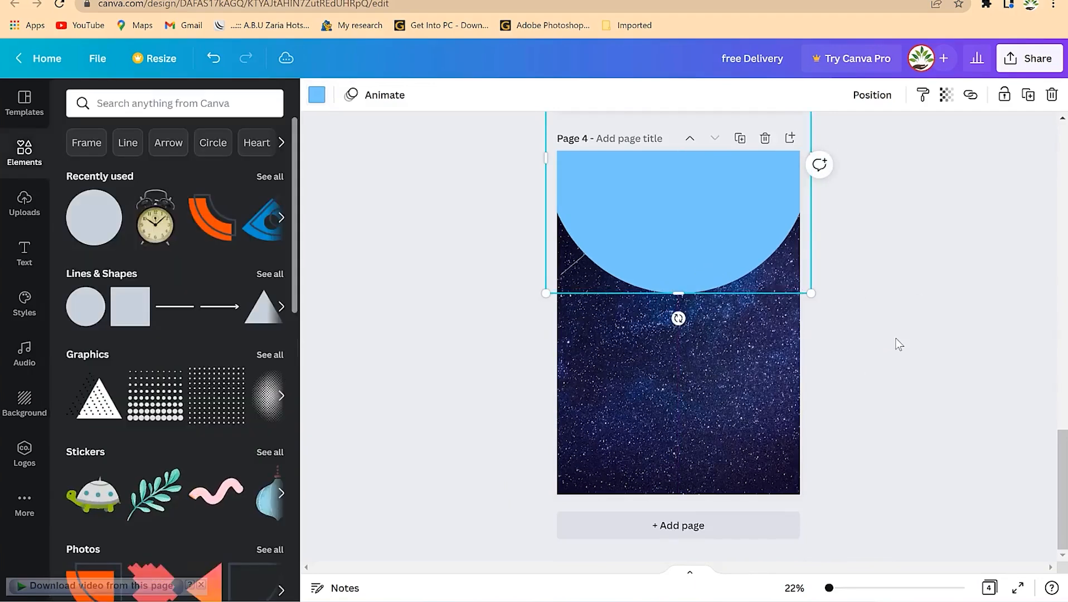
pyautogui.scroll(3, 897, 344)
pyautogui.scroll(6, 919, 351)
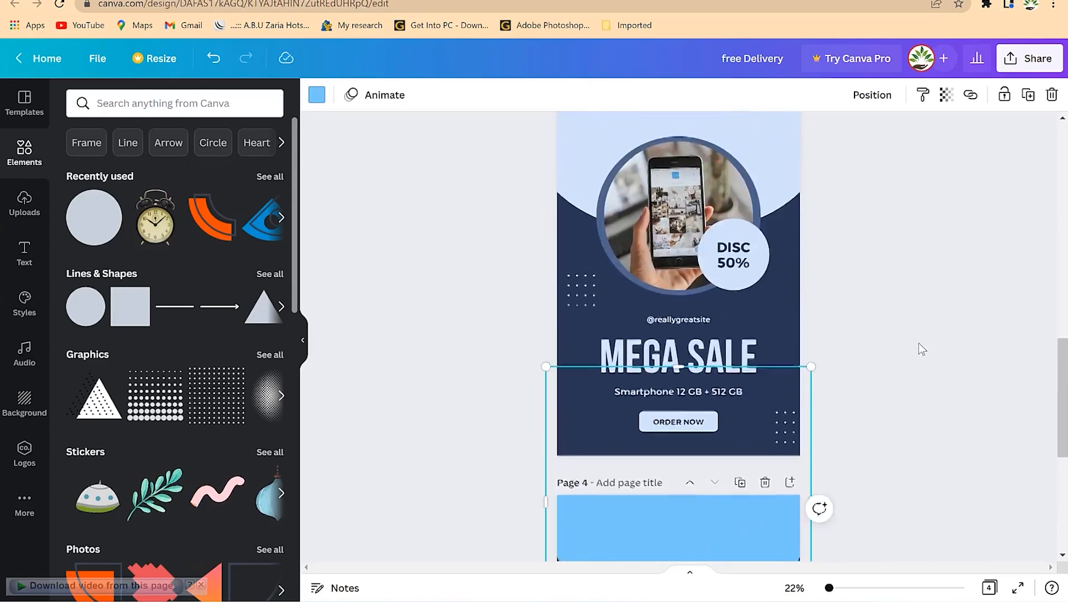
pyautogui.scroll(-6, 282, 274)
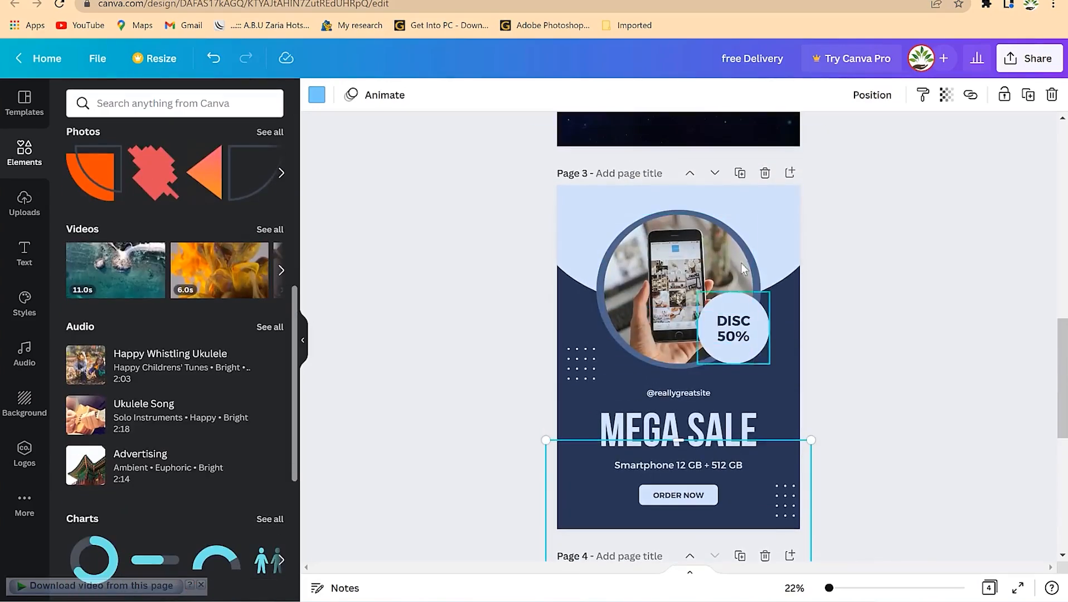
pyautogui.scroll(-5, 740, 381)
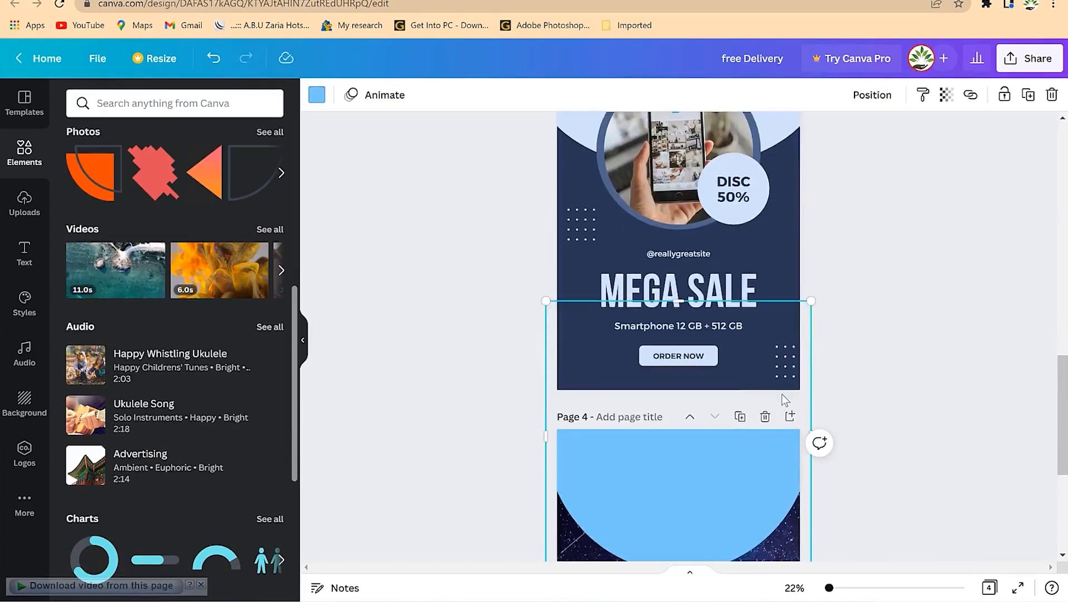
pyautogui.scroll(4, 749, 393)
pyautogui.scroll(6, 114, 250)
# Add an orange circle from Recently used and move it down onto page 4
pyautogui.click(89, 220)
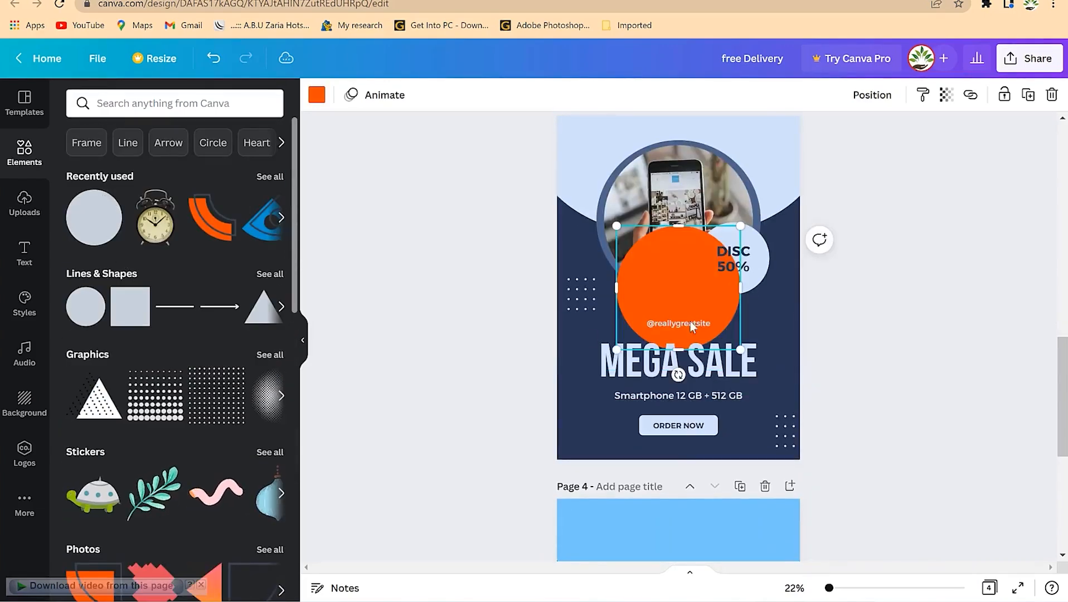
pyautogui.moveTo(690, 330); pyautogui.dragTo(704, 536)
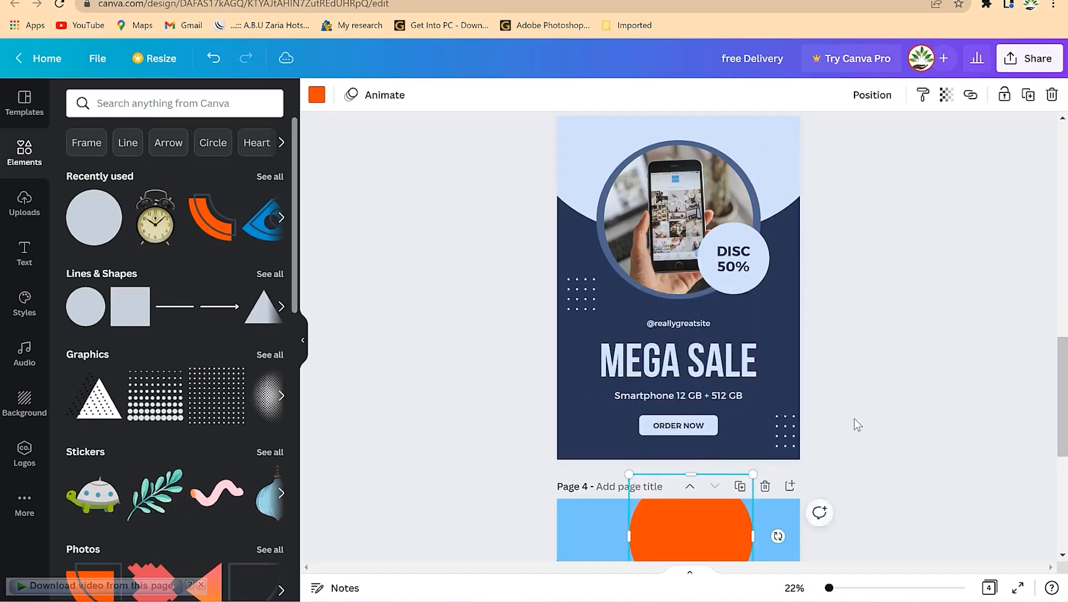
pyautogui.scroll(-5, 853, 420)
pyautogui.moveTo(673, 261); pyautogui.dragTo(666, 352)
# Enlarge the orange circle and centre it horizontally over the arc's curved edge
pyautogui.moveTo(741, 290); pyautogui.dragTo(774, 261)
pyautogui.moveTo(687, 342); pyautogui.dragTo(684, 349)
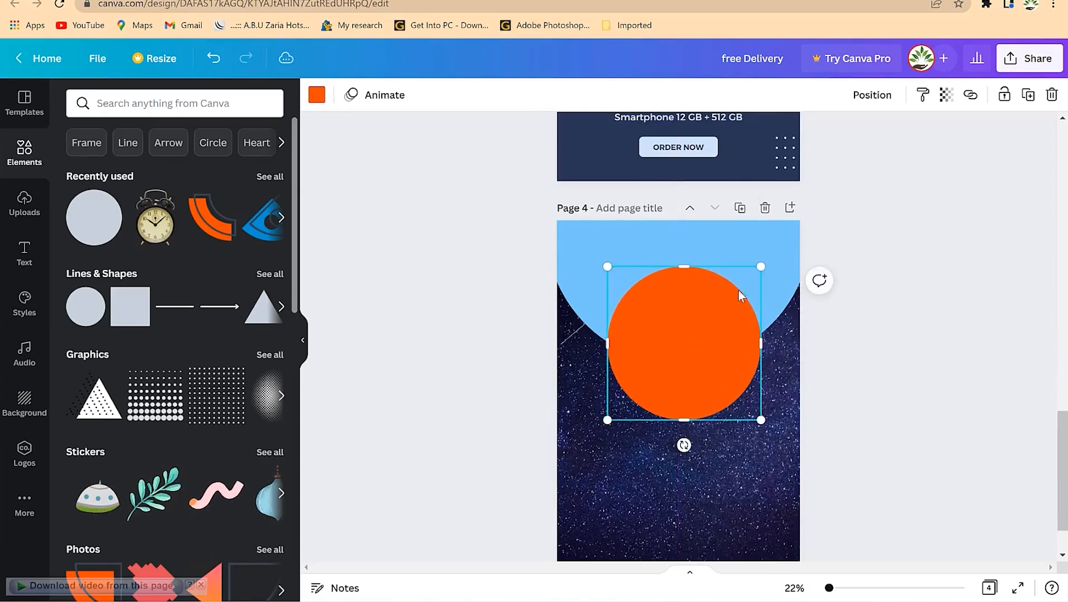
pyautogui.moveTo(763, 267); pyautogui.dragTo(787, 240)
pyautogui.moveTo(689, 329)
pyautogui.mouseDown()
pyautogui.moveTo(682, 343)
pyautogui.moveTo(678, 325)
pyautogui.moveTo(688, 346)
pyautogui.mouseUp()
pyautogui.scroll(-9, 229, 357)
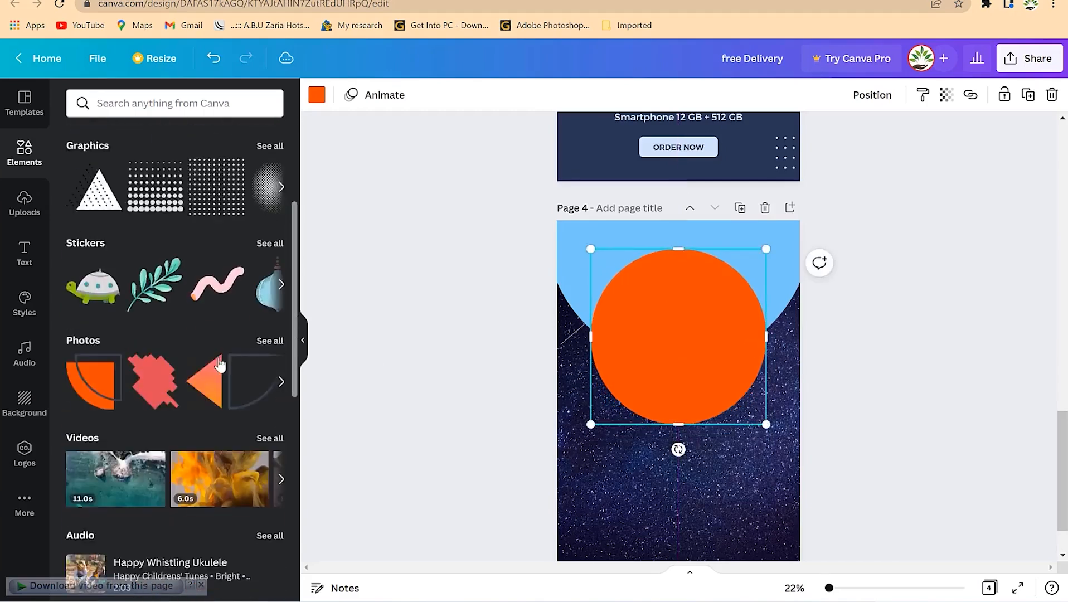
pyautogui.scroll(-4, 217, 418)
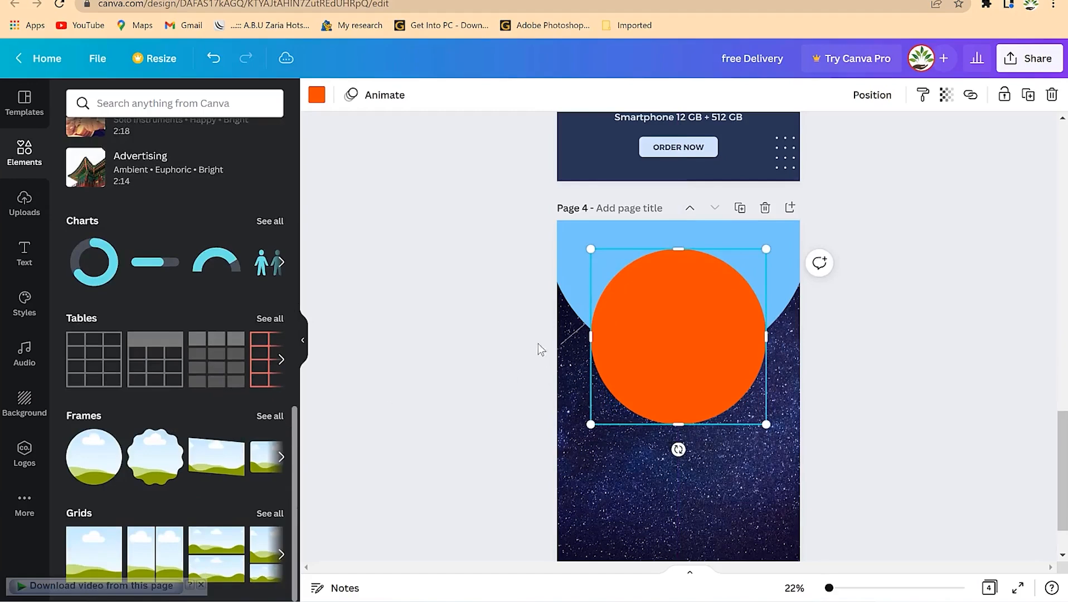
pyautogui.scroll(7, 611, 339)
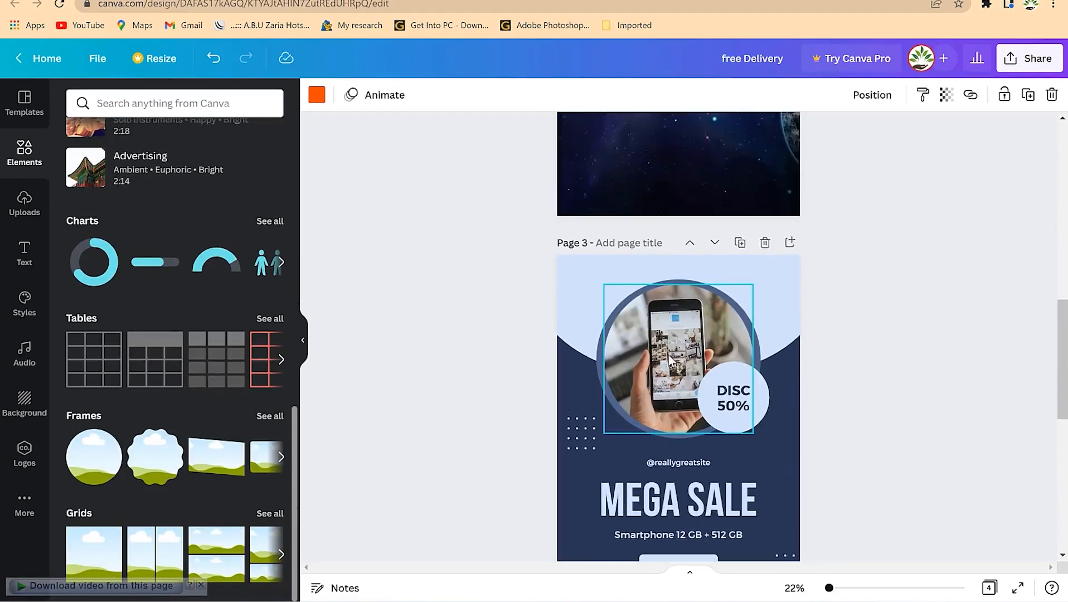
pyautogui.scroll(-8, 669, 360)
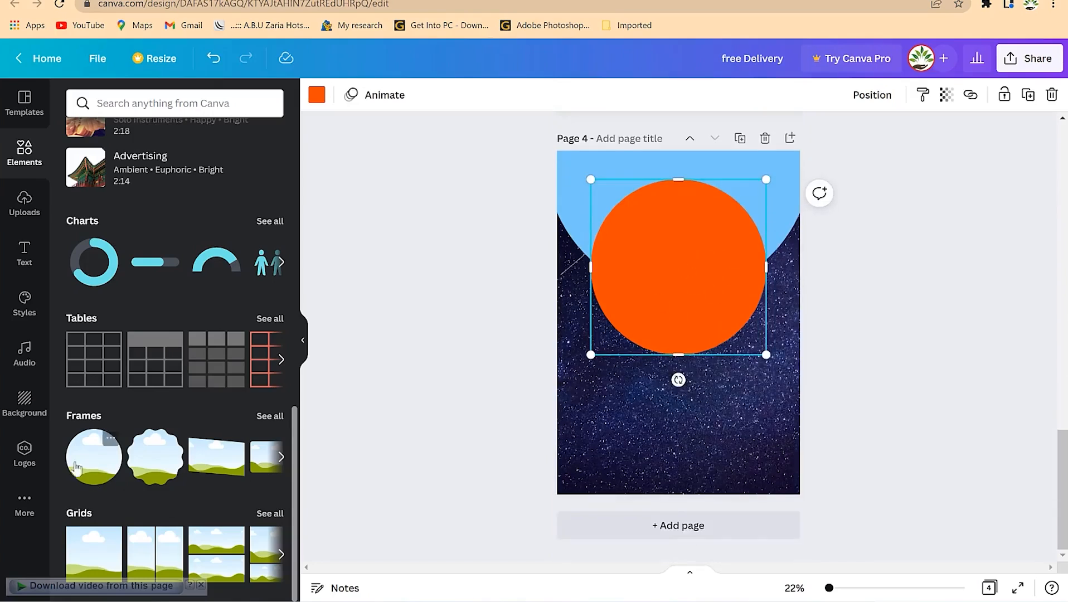
# Drop a circle photo frame onto the orange circle, enlarging and centring it to leave a thin ring
pyautogui.moveTo(83, 467); pyautogui.dragTo(636, 243)
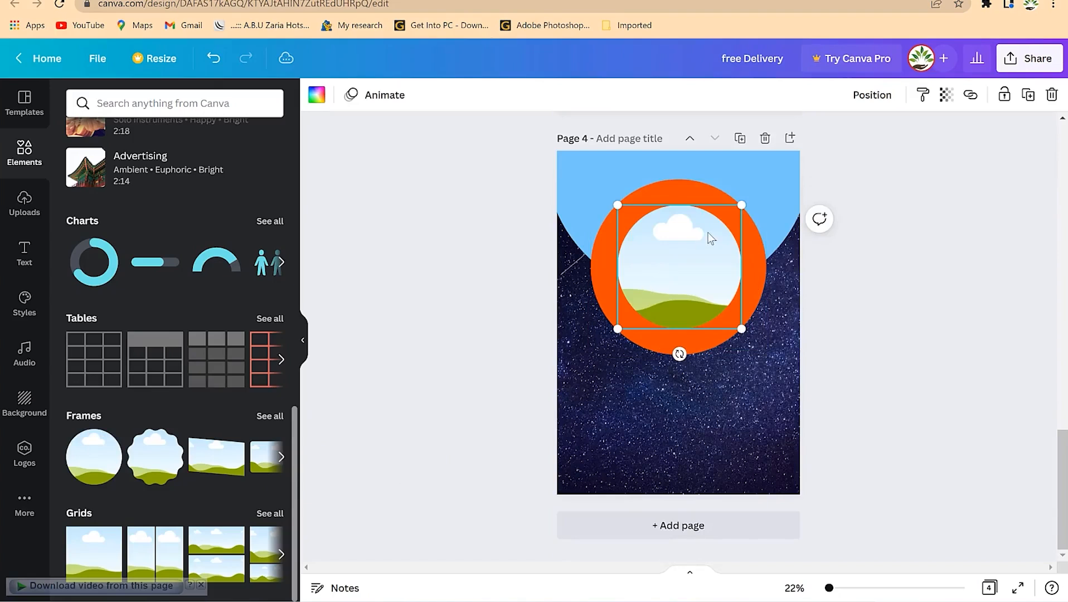
pyautogui.moveTo(741, 205); pyautogui.dragTo(774, 179)
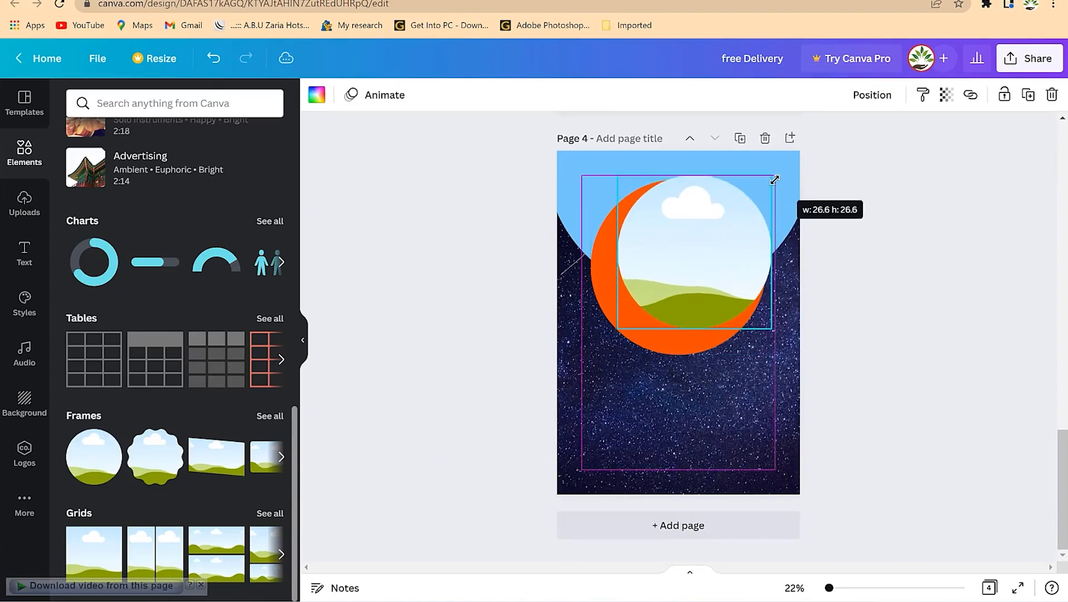
pyautogui.moveTo(694, 245); pyautogui.dragTo(676, 260)
pyautogui.moveTo(757, 345); pyautogui.dragTo(765, 354)
pyautogui.moveTo(701, 292); pyautogui.dragTo(701, 294)
pyautogui.click(880, 351)
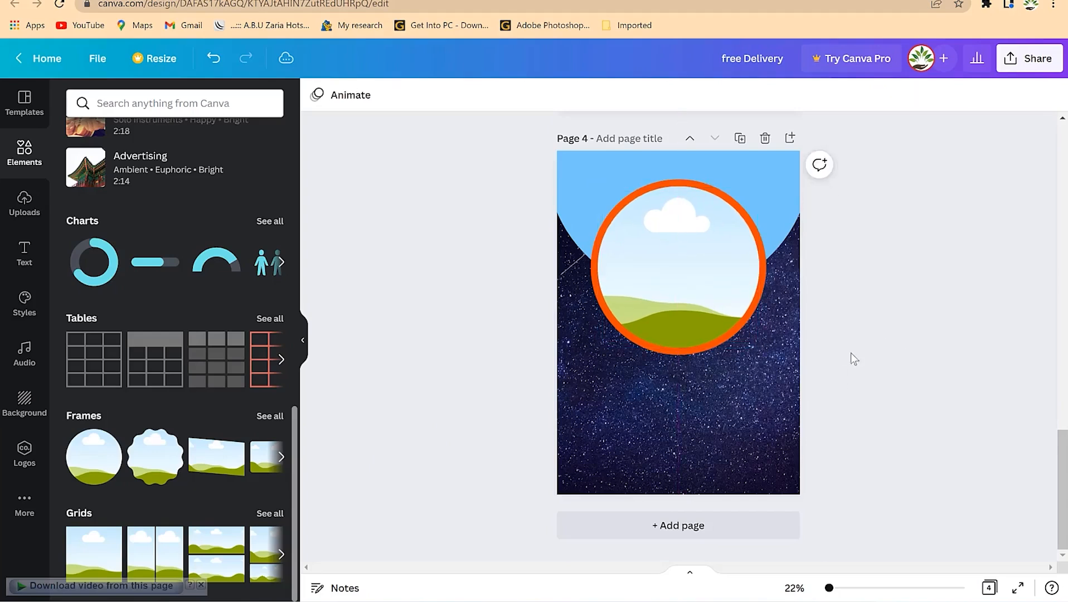
pyautogui.click(762, 296)
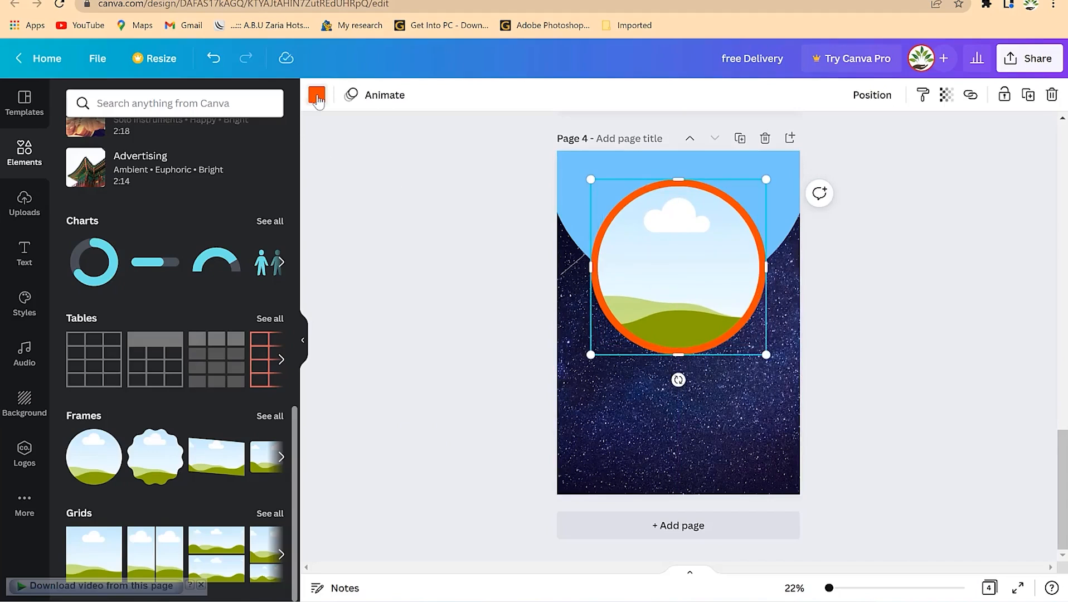
# Recolour the ring around the photo frame to gold amber #FDB515
pyautogui.click(317, 96)
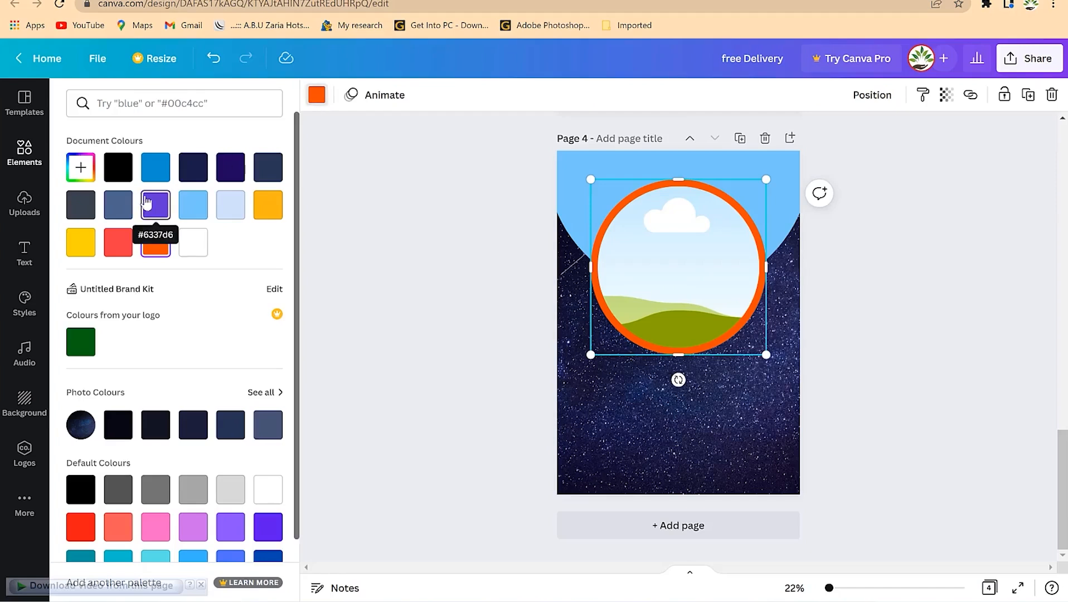
pyautogui.click(273, 209)
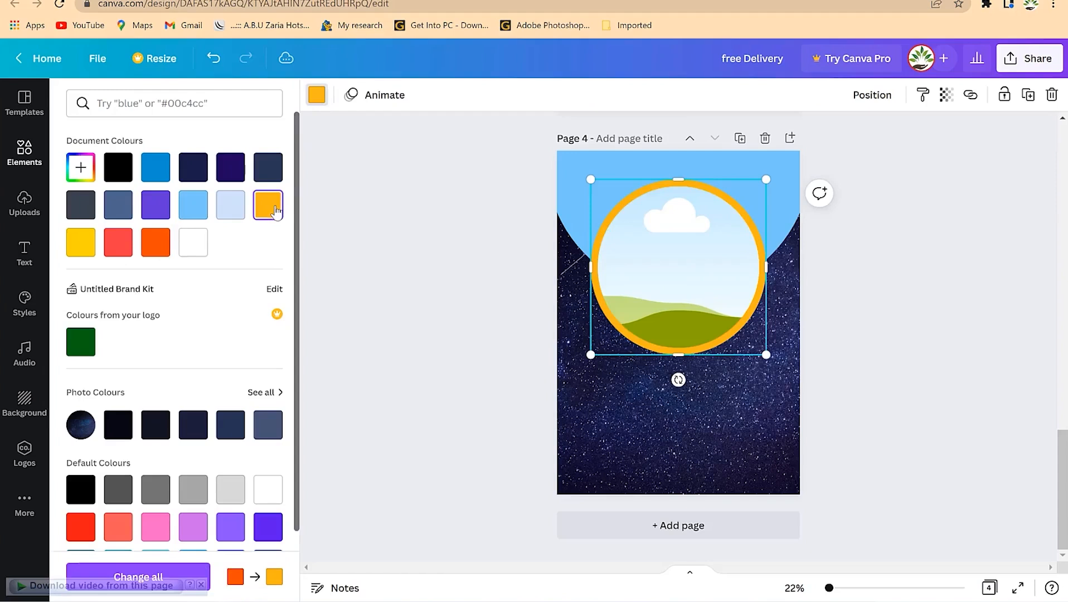
pyautogui.click(81, 167)
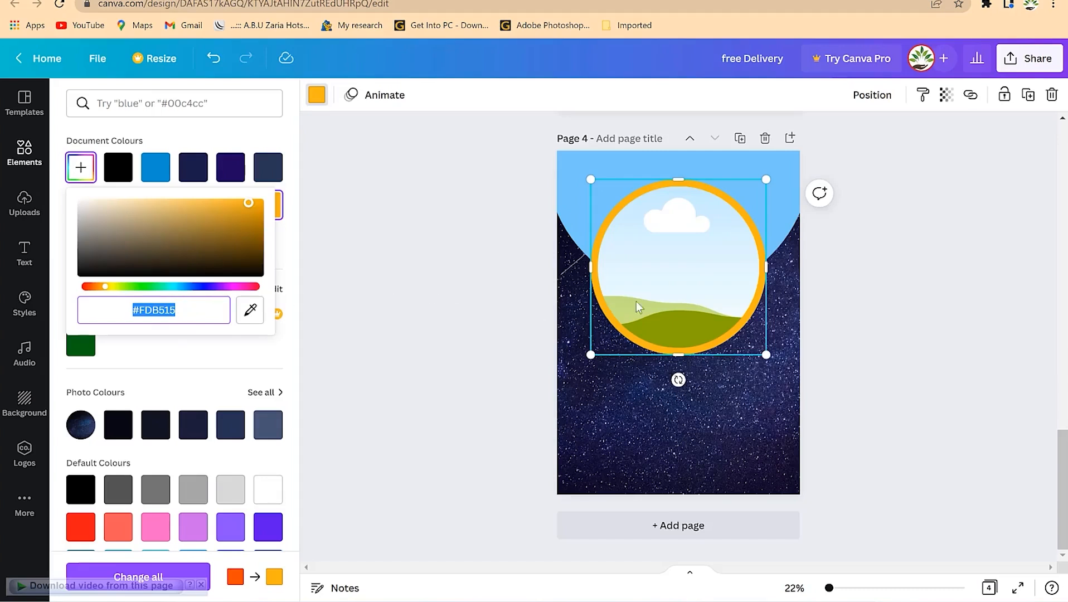
pyautogui.click(914, 321)
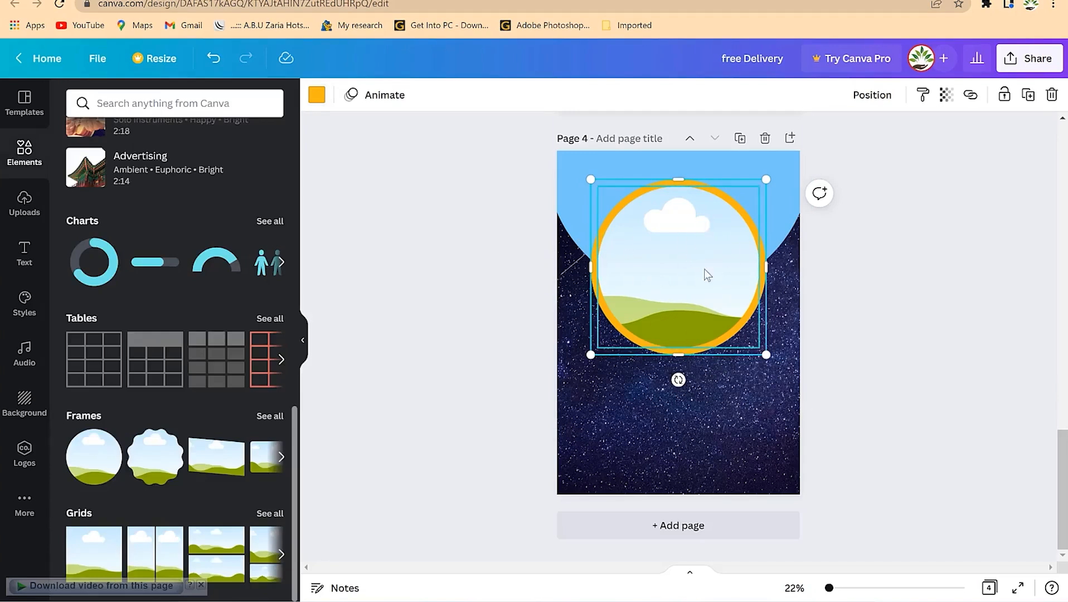
# Drag the man's portrait from Uploads into the gold-ringed circle frame on page 4
pyautogui.click(24, 212)
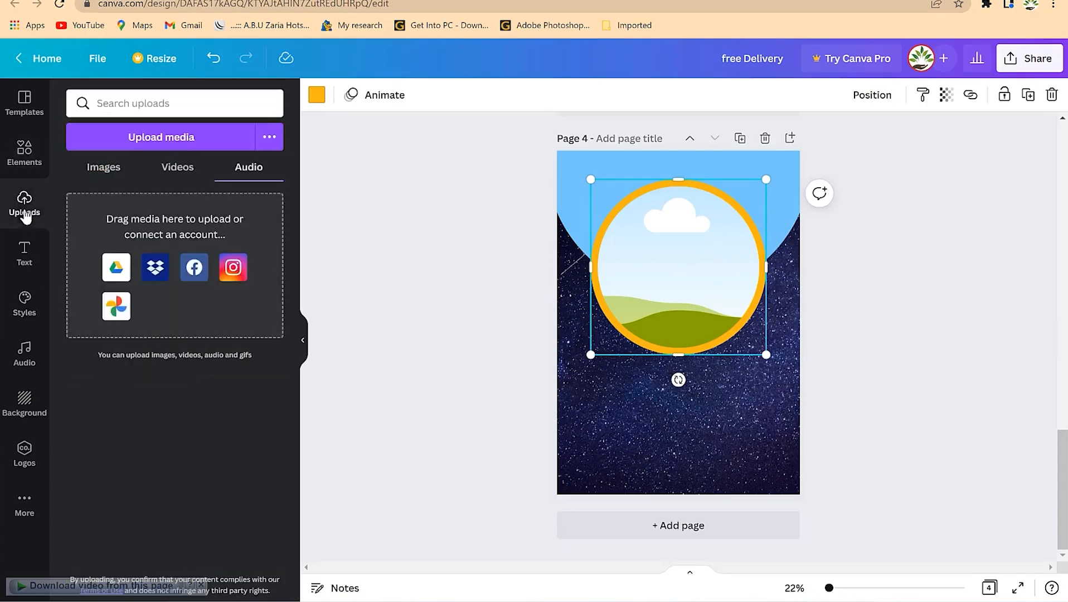
pyautogui.click(102, 169)
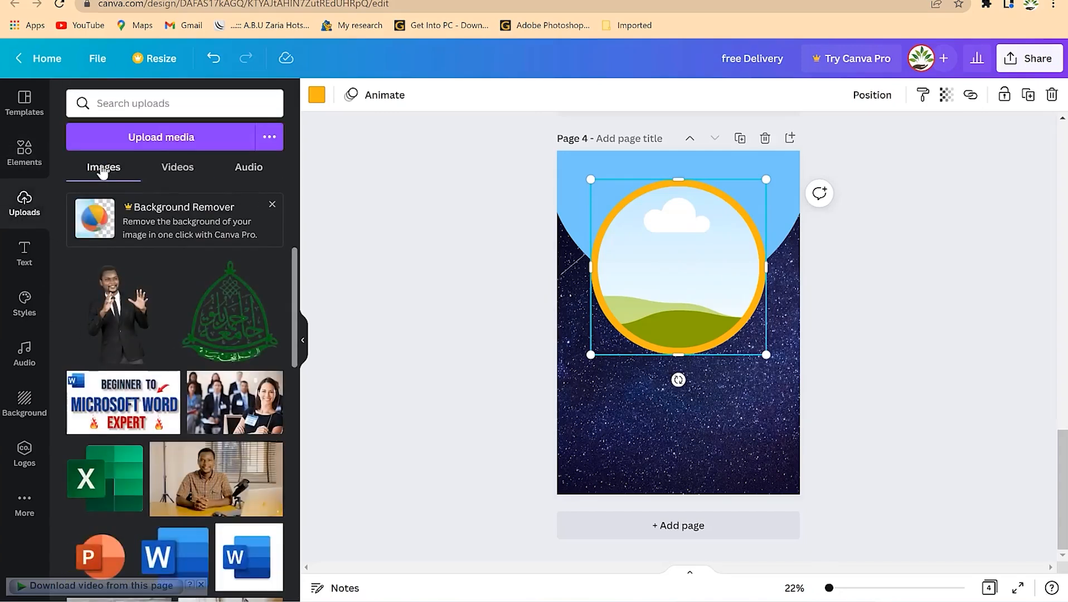
pyautogui.scroll(-5, 225, 422)
pyautogui.scroll(-5, 224, 422)
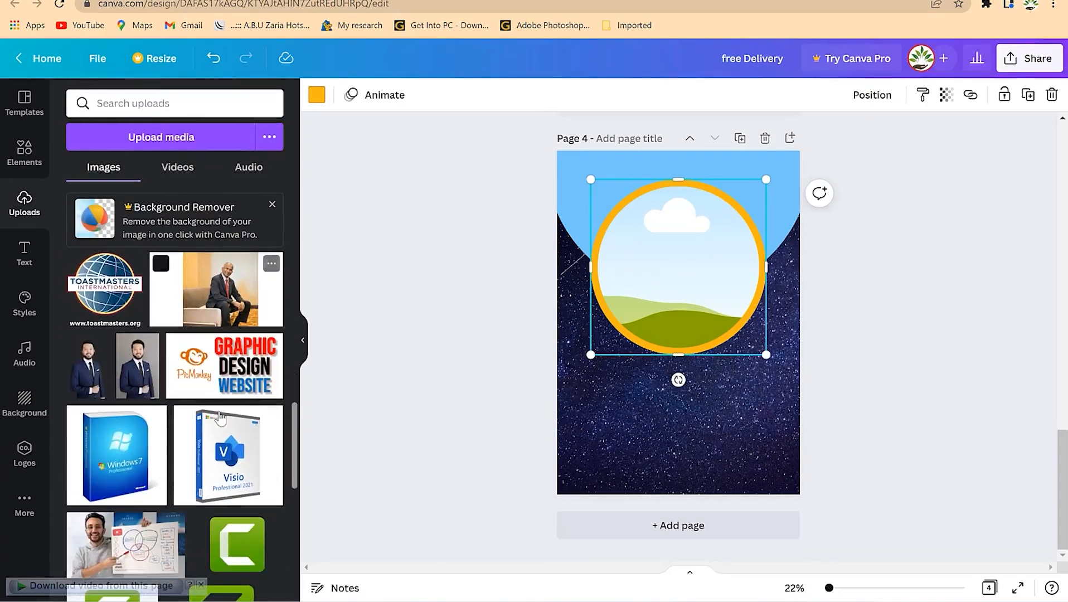
pyautogui.scroll(-7, 221, 417)
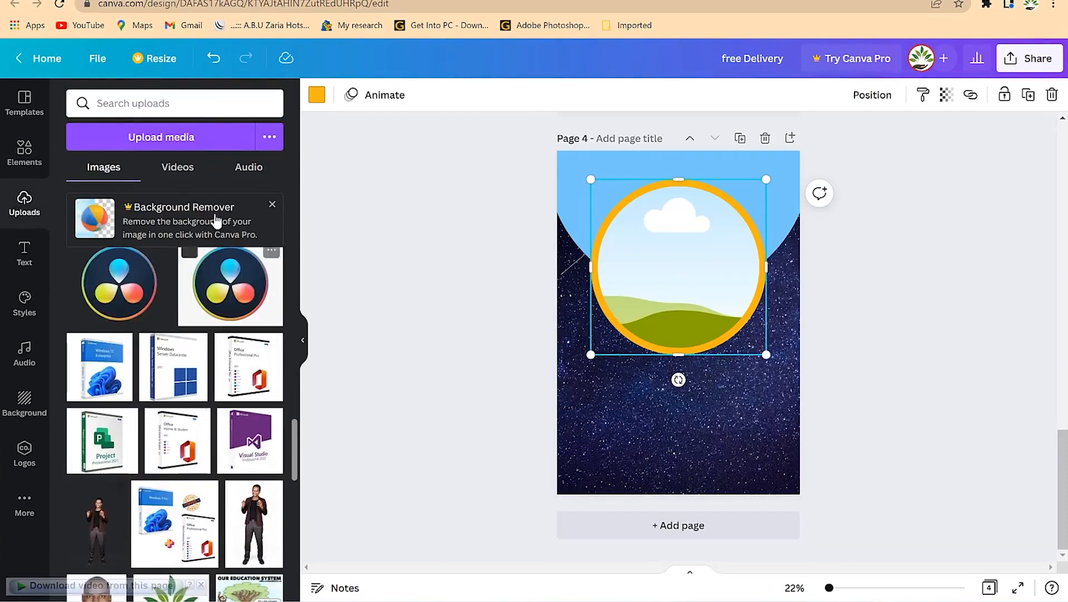
pyautogui.scroll(-10, 114, 303)
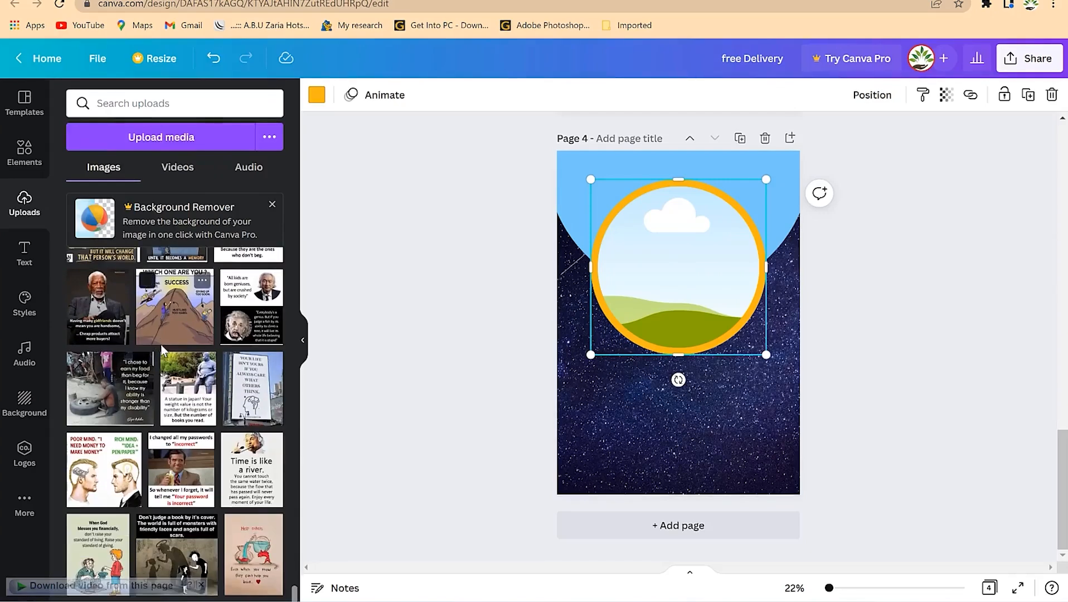
pyautogui.scroll(8, 161, 349)
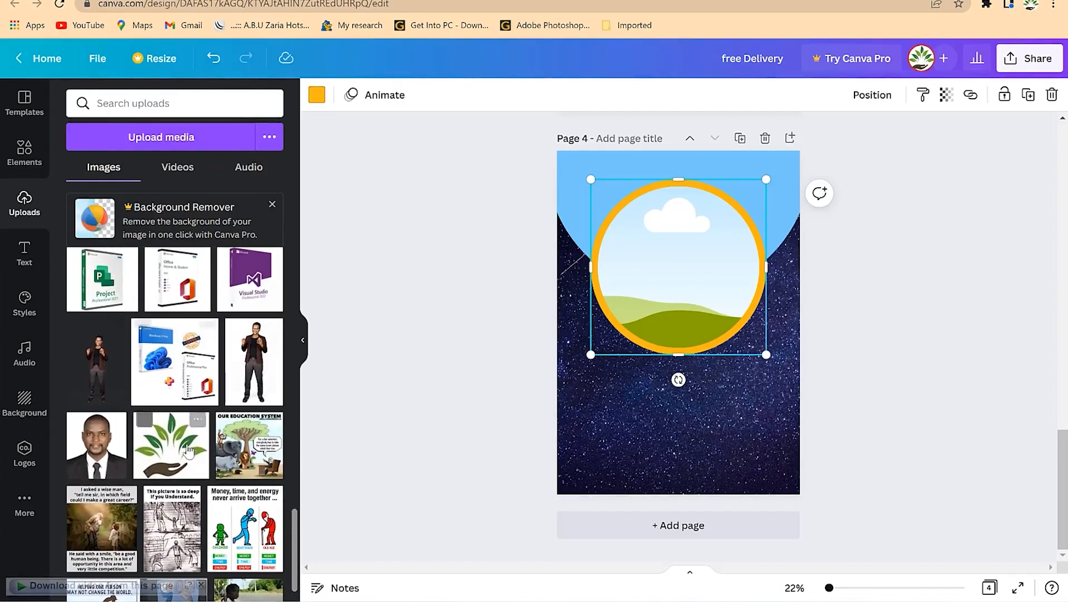
pyautogui.moveTo(99, 454); pyautogui.dragTo(654, 294)
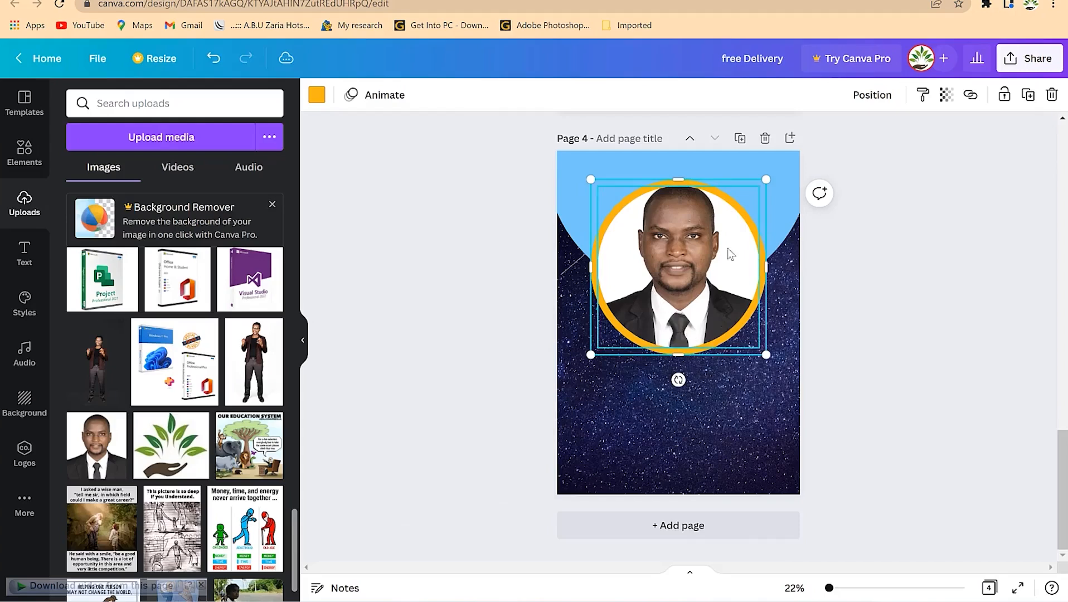
# Enlarge the portrait slightly and shift it down to centre the head and shoulders in the circle
pyautogui.doubleClick(683, 255)
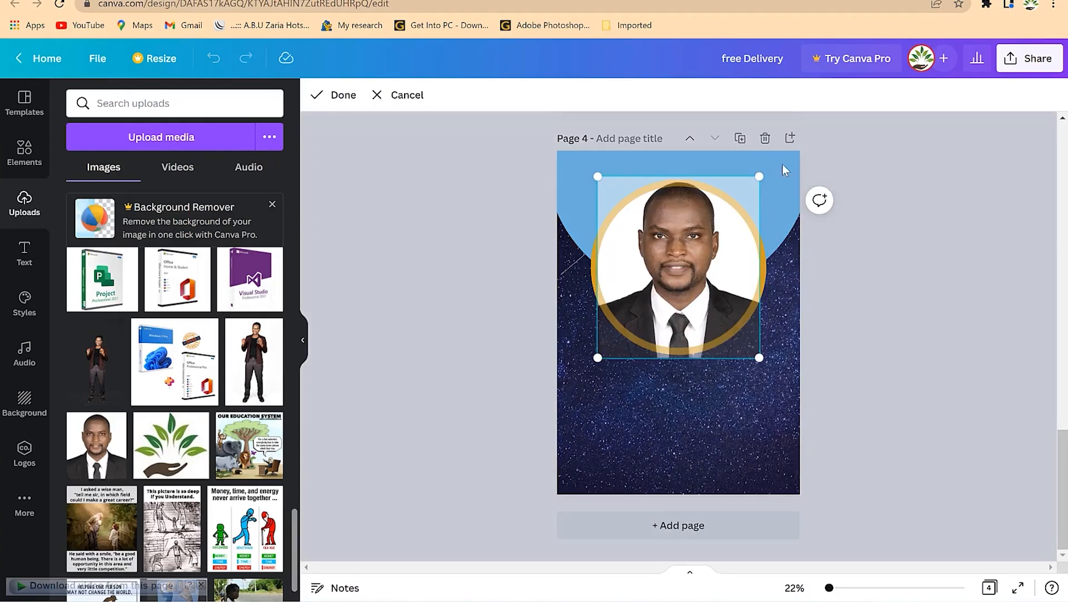
pyautogui.moveTo(759, 176); pyautogui.dragTo(761, 175)
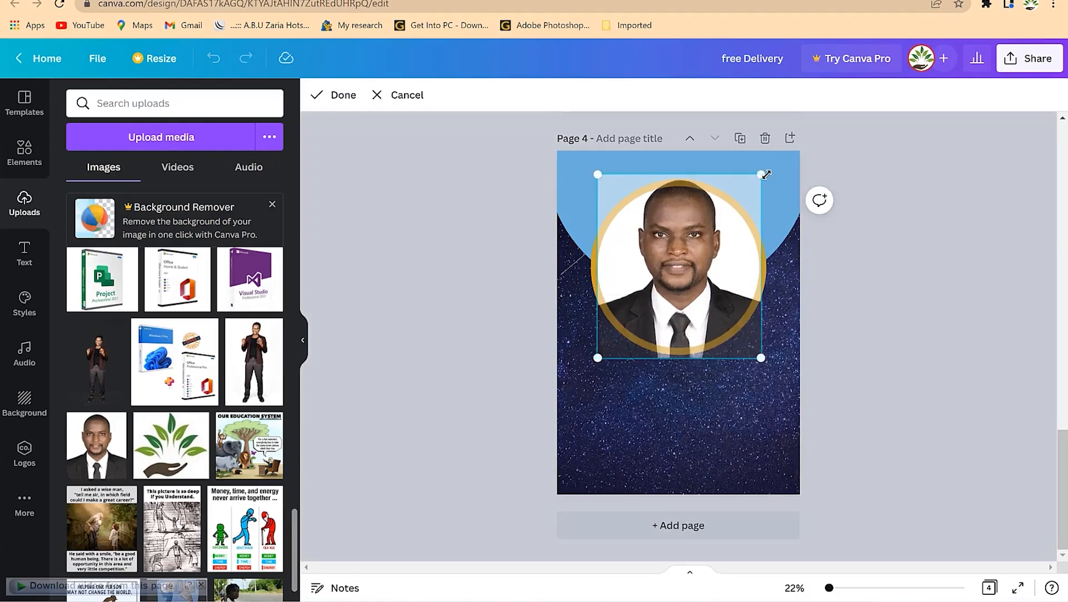
pyautogui.moveTo(687, 256); pyautogui.dragTo(686, 279)
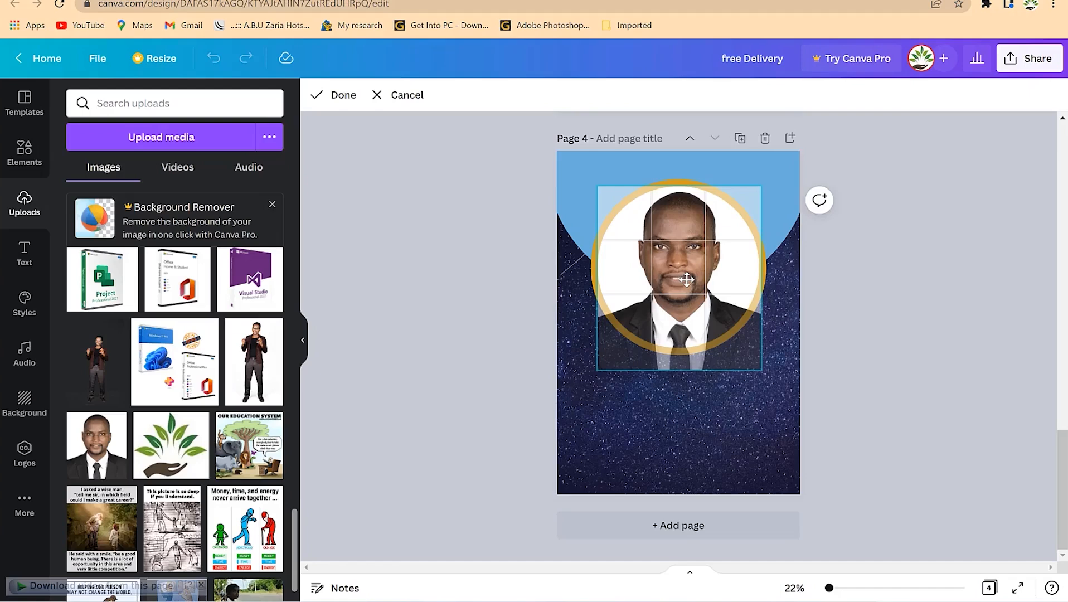
pyautogui.moveTo(687, 279); pyautogui.dragTo(687, 279)
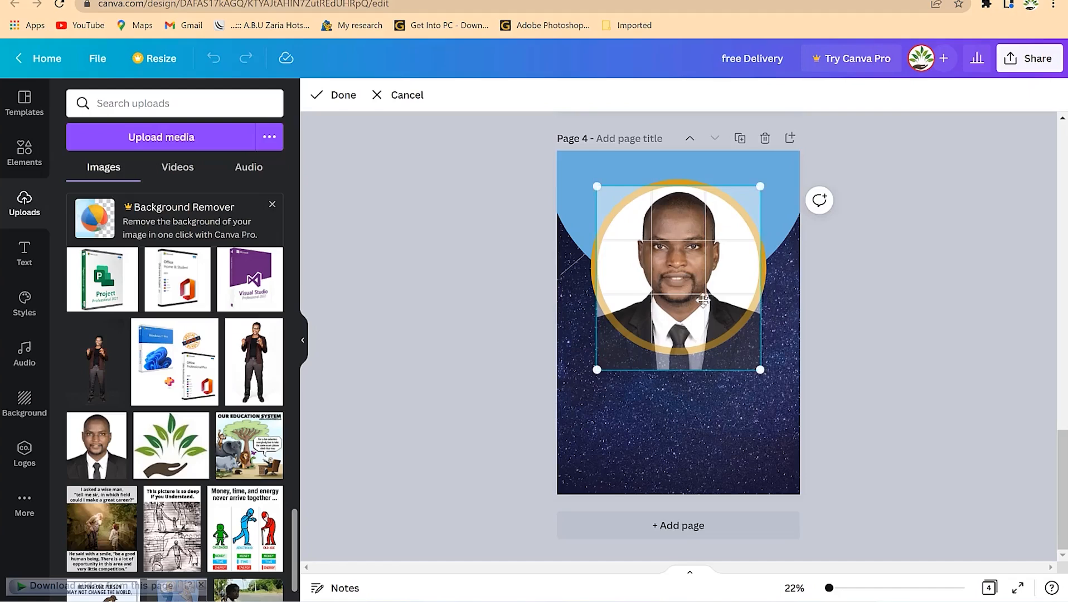
pyautogui.click(852, 332)
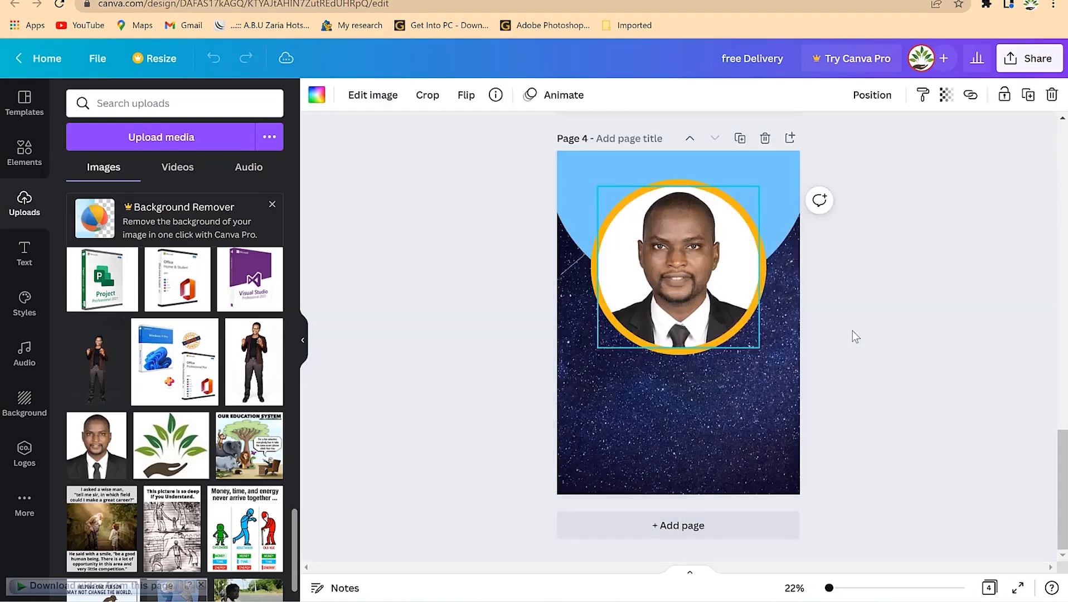
pyautogui.click(843, 368)
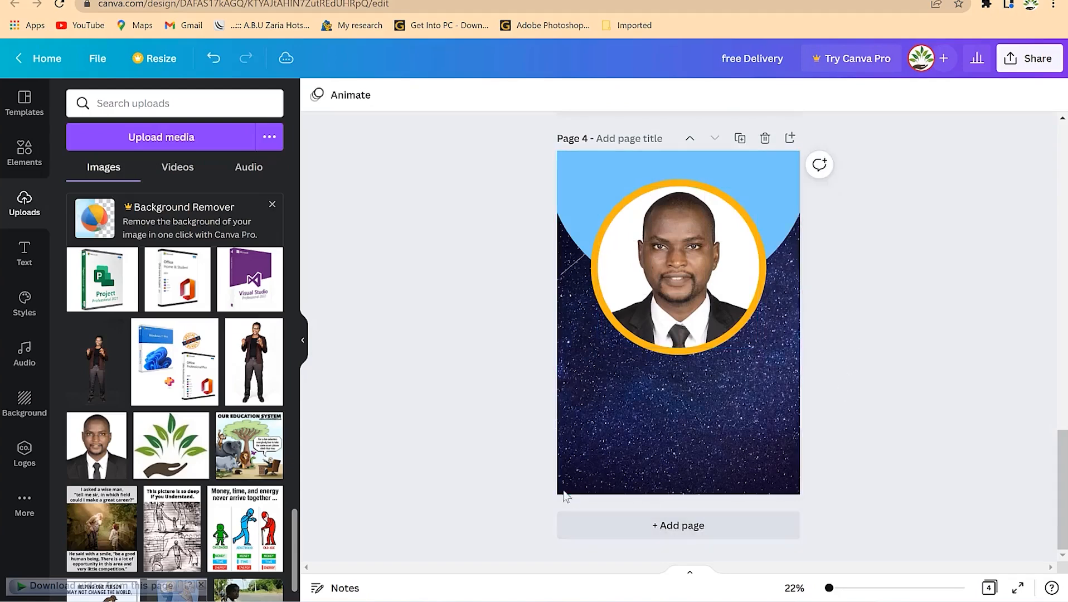
pyautogui.doubleClick(689, 269)
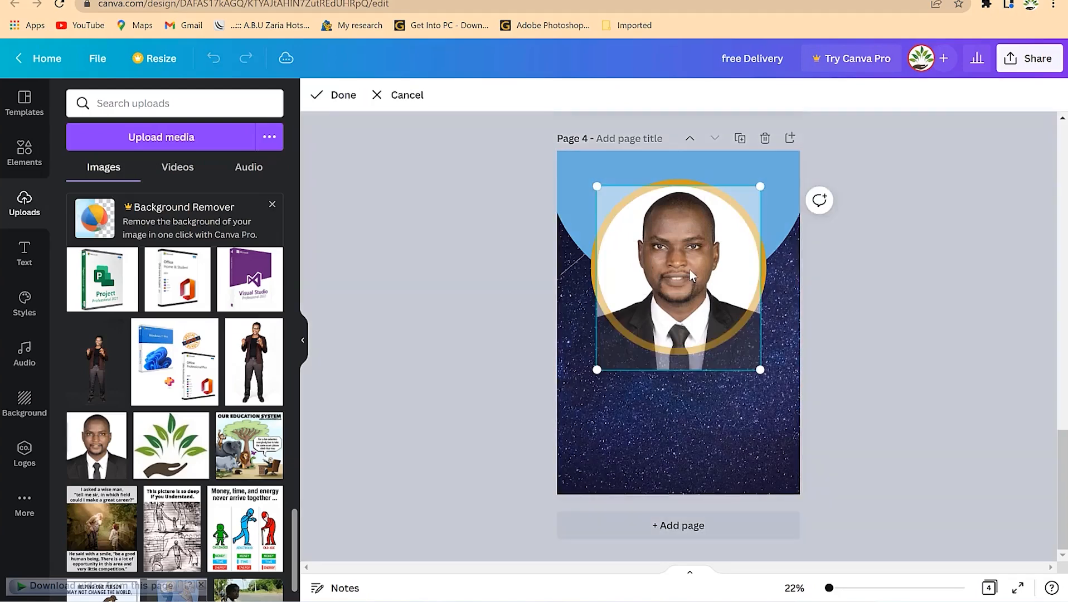
pyautogui.click(346, 98)
pyautogui.click(850, 362)
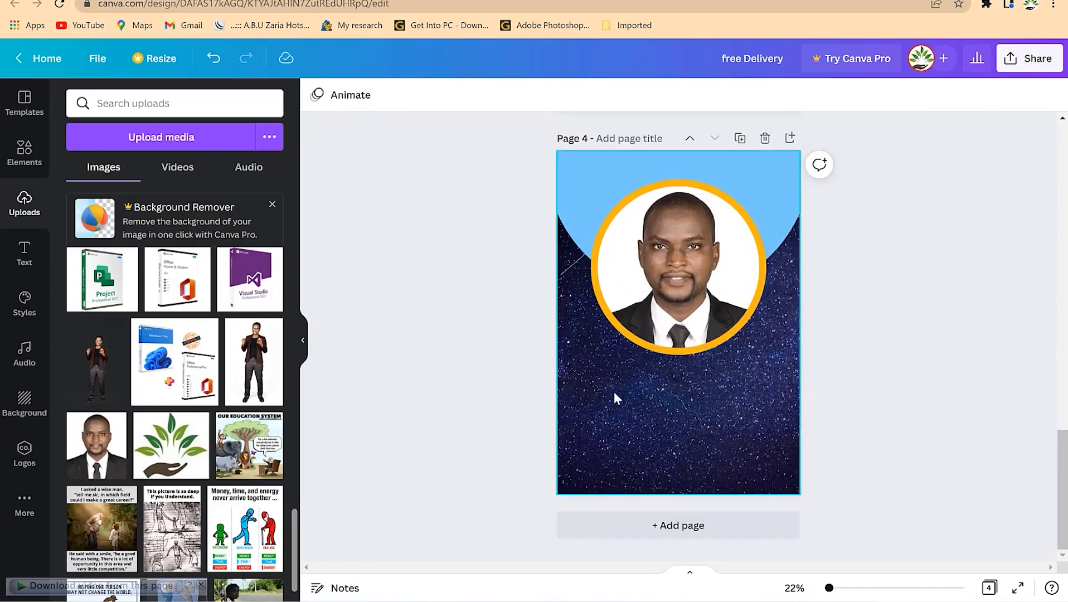
pyautogui.scroll(5, 733, 399)
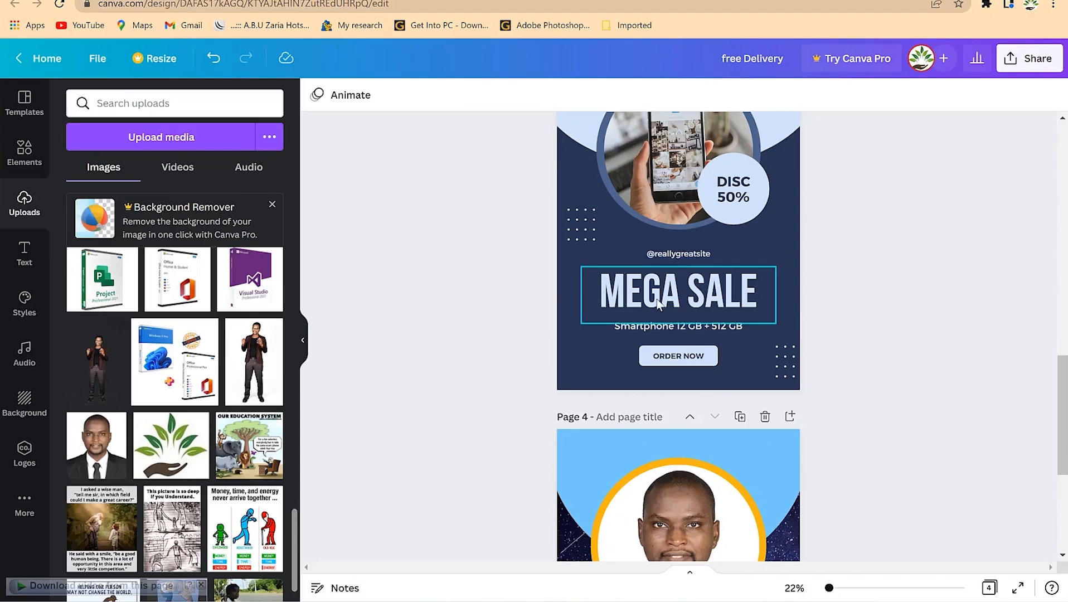
# Return to page 4 and show the Text panel's heading and subheading options
pyautogui.scroll(-1, 732, 318)
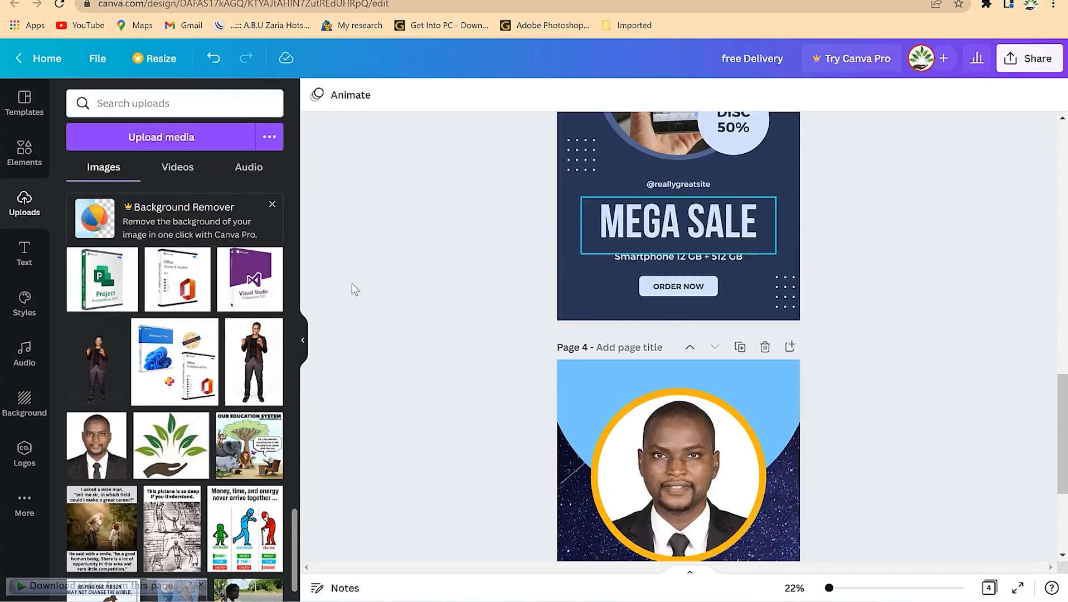
pyautogui.click(26, 255)
pyautogui.scroll(-3, 666, 389)
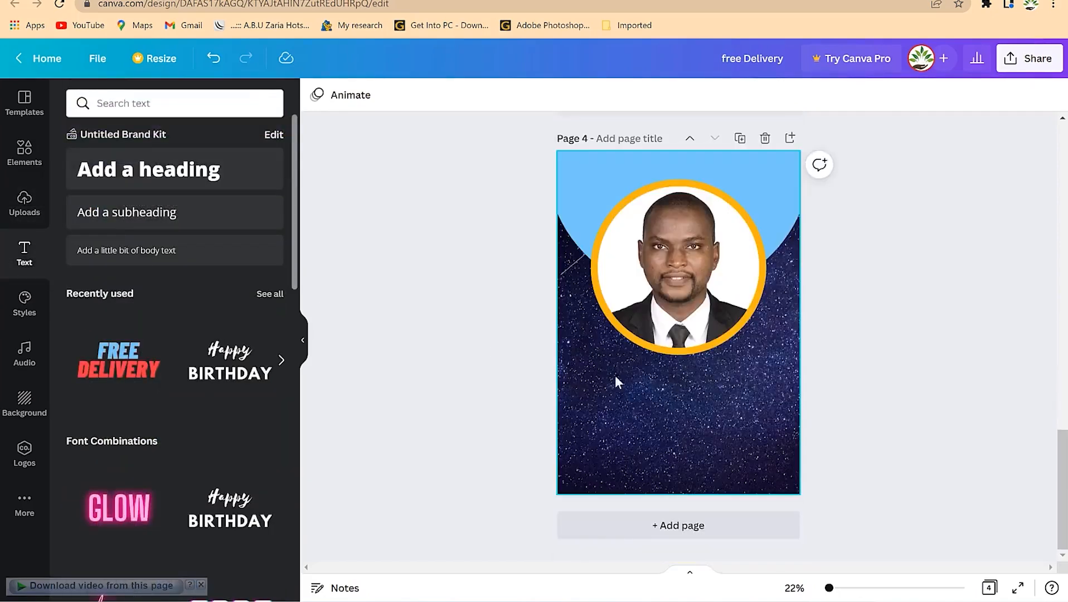
# Add a heading below the portrait reading 'Speaker' in white
pyautogui.click(147, 178)
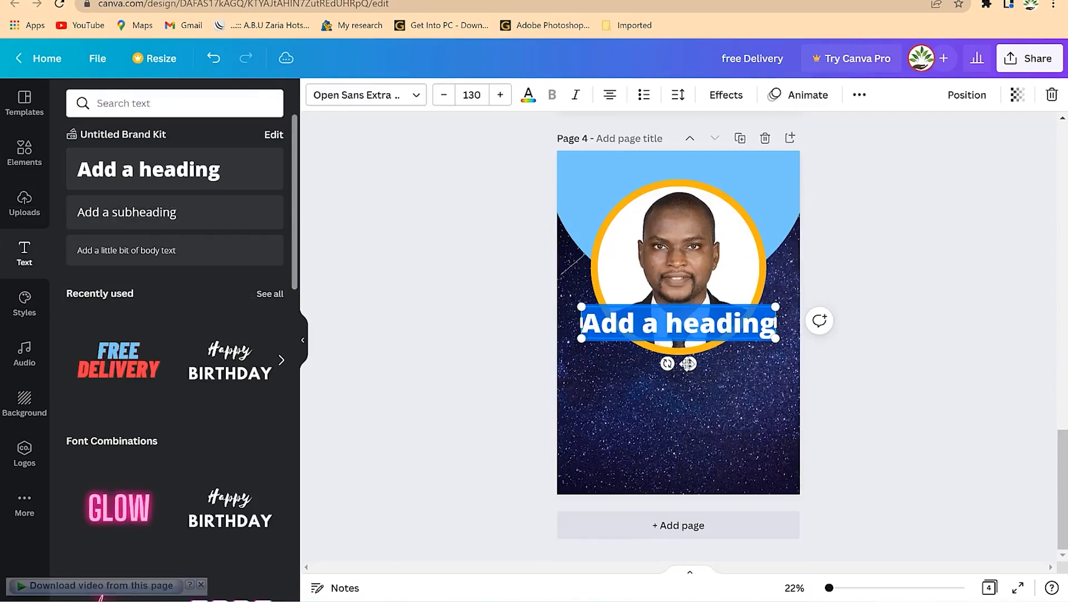
pyautogui.moveTo(690, 363); pyautogui.dragTo(692, 418)
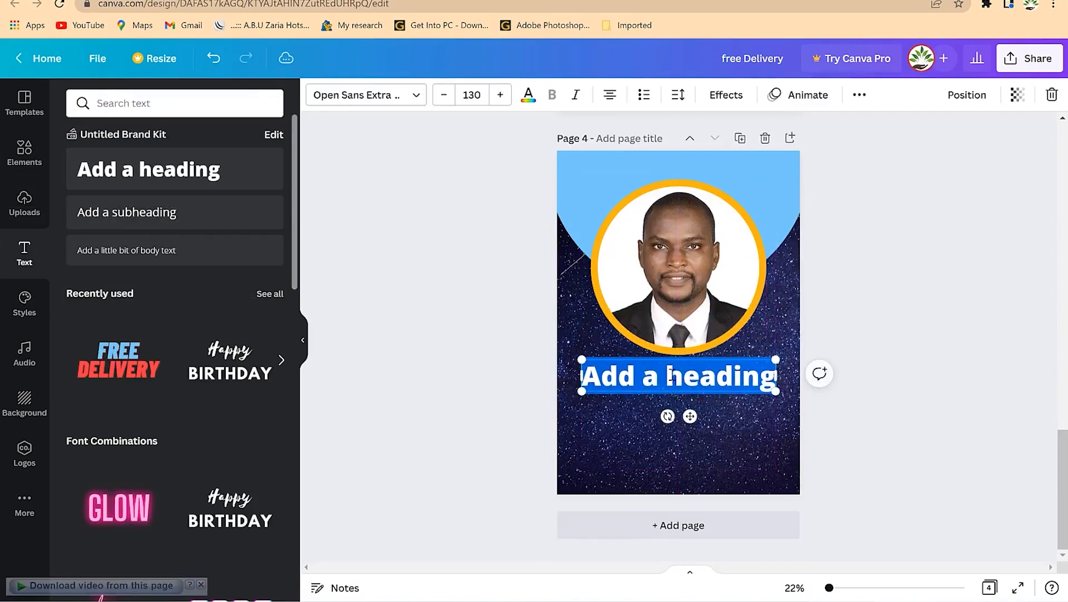
pyautogui.write('Speaker')
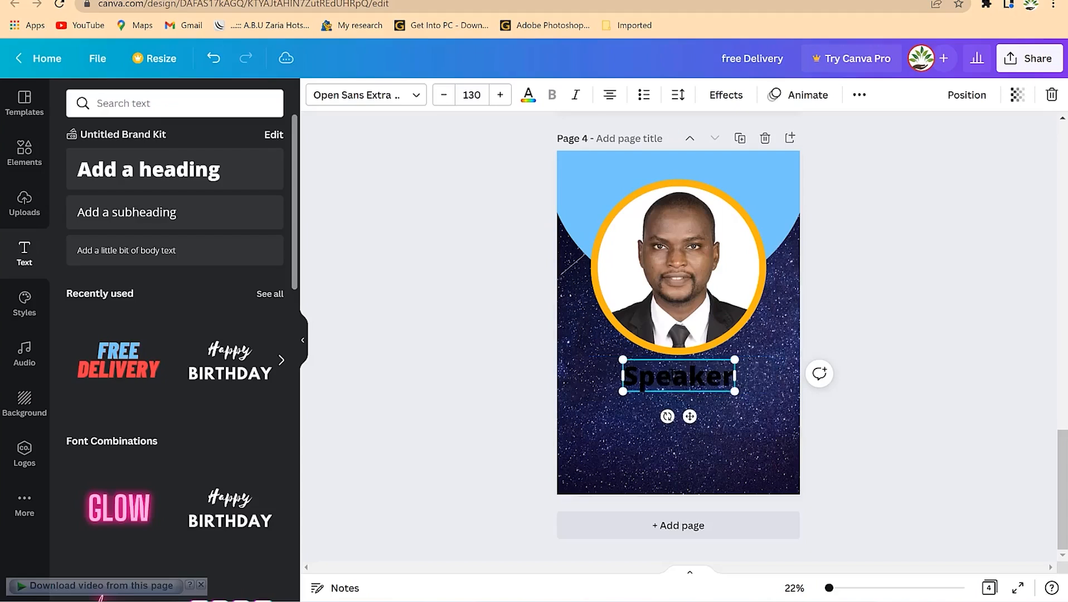
pyautogui.doubleClick(675, 373)
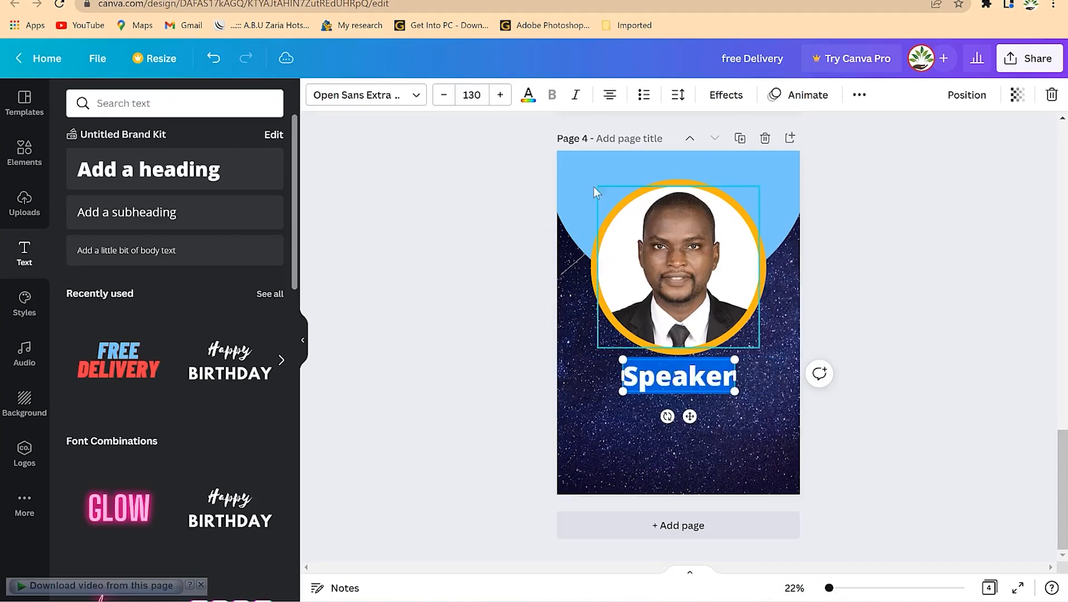
pyautogui.click(527, 95)
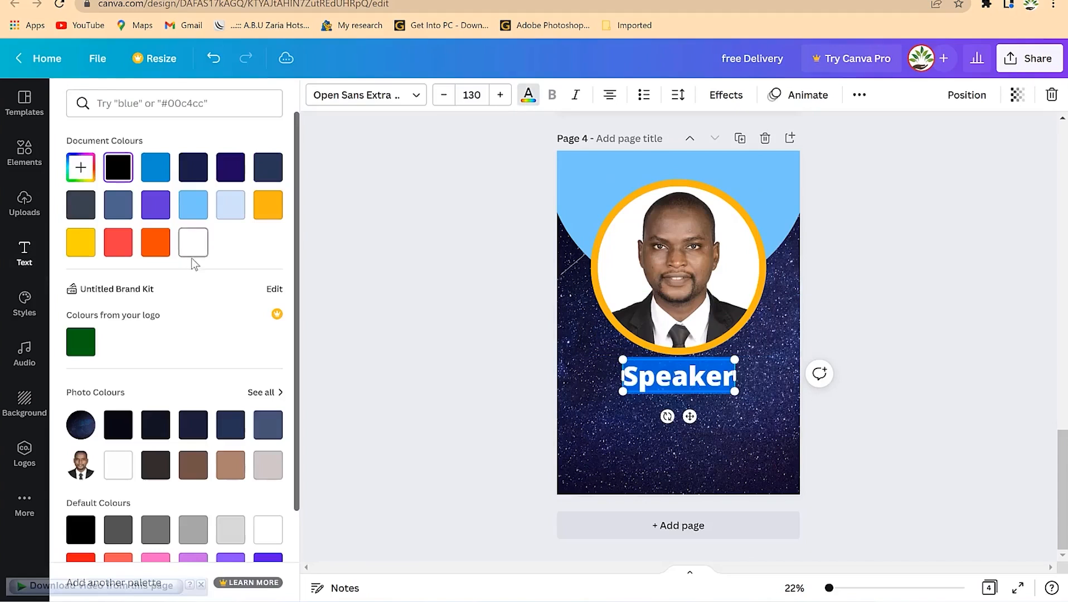
pyautogui.click(919, 288)
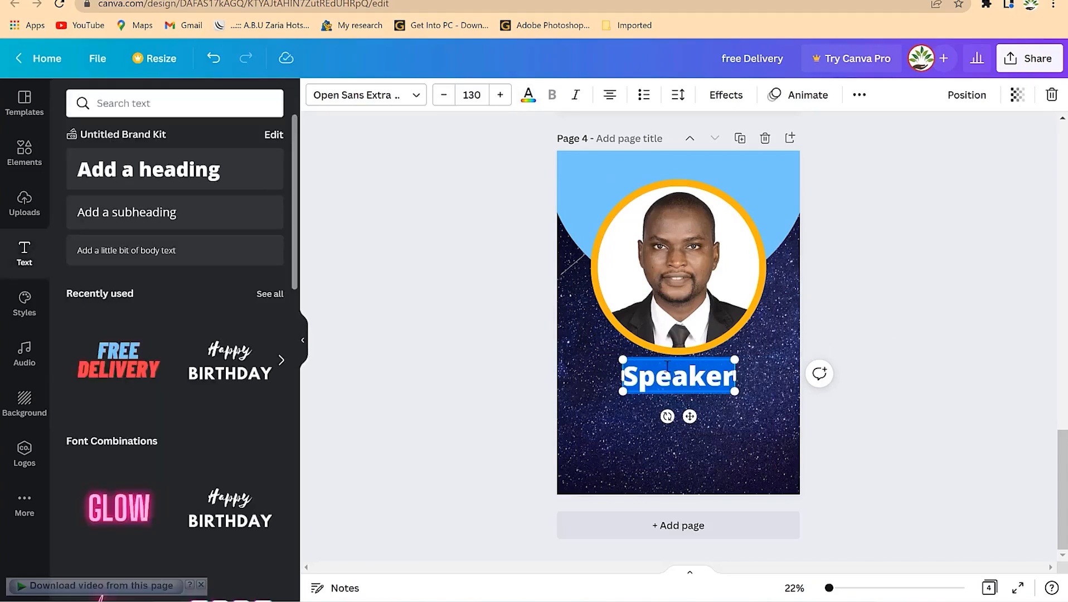
# Reduce the 'Speaker' heading to size 92 and nudge it into place under the portrait
pyautogui.click(443, 94)
pyautogui.click(443, 95)
pyautogui.click(443, 95)
pyautogui.click(443, 95)
pyautogui.click(443, 94)
pyautogui.click(443, 95)
pyautogui.click(443, 95)
pyautogui.click(444, 95)
pyautogui.click(443, 95)
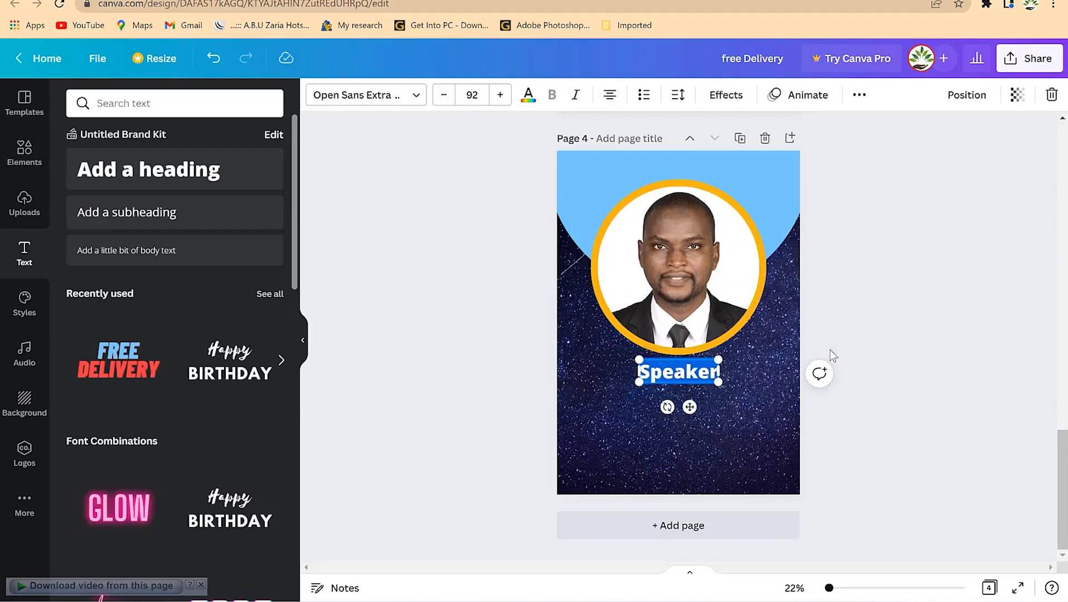
pyautogui.click(806, 341)
pyautogui.click(686, 375)
pyautogui.moveTo(685, 375); pyautogui.dragTo(687, 366)
pyautogui.scroll(7, 1022, 215)
pyautogui.click(1023, 216)
pyautogui.scroll(-5, 847, 382)
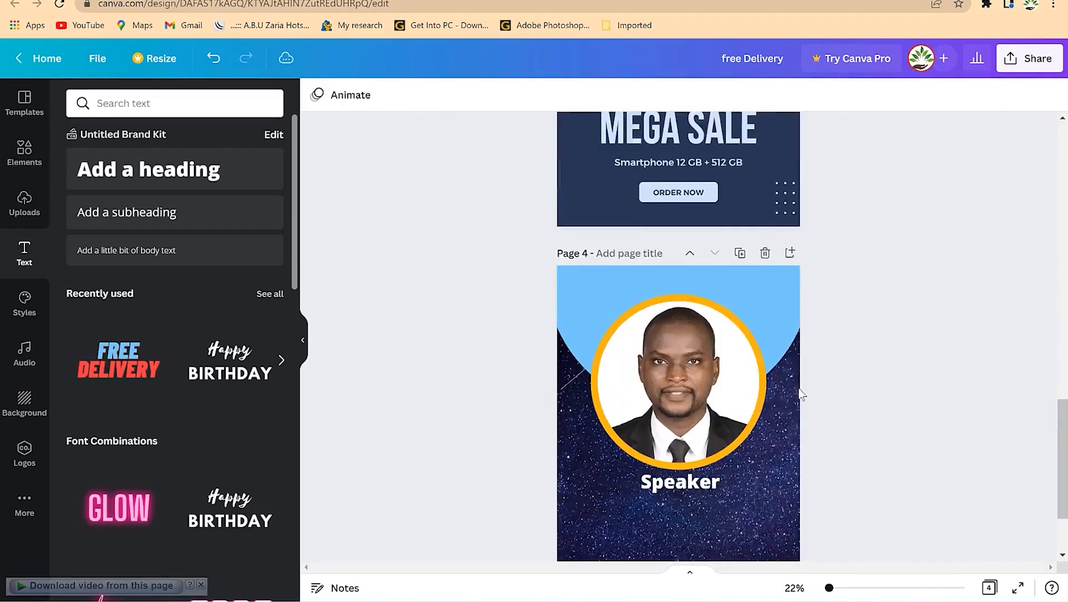
# Add a subheading under 'Speaker' with the speaker's name and 'Presentation Coach', positioned beneath it
pyautogui.scroll(-2, 801, 395)
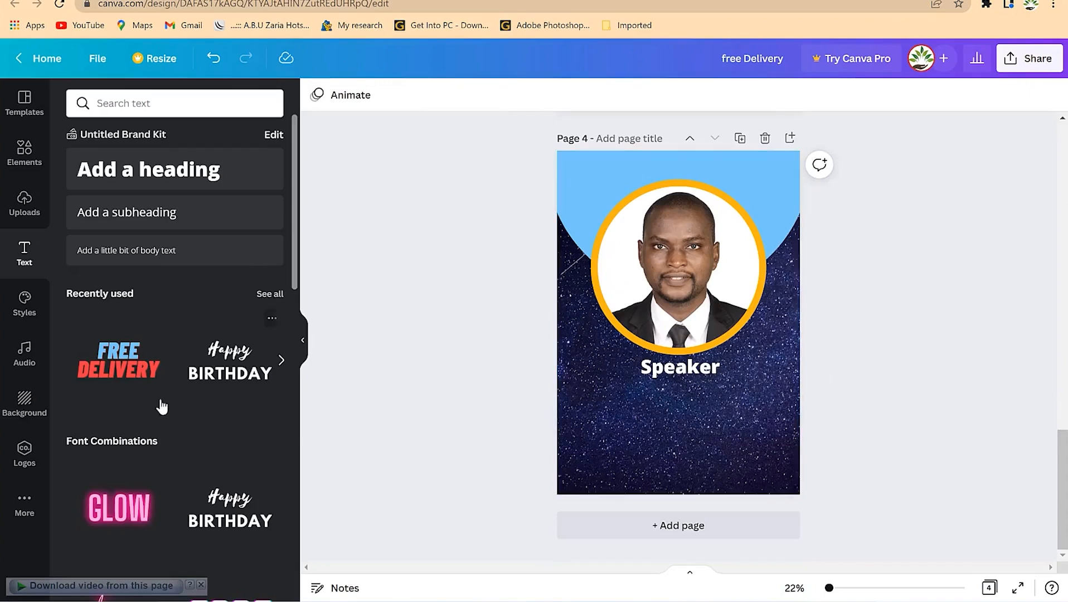
pyautogui.click(133, 215)
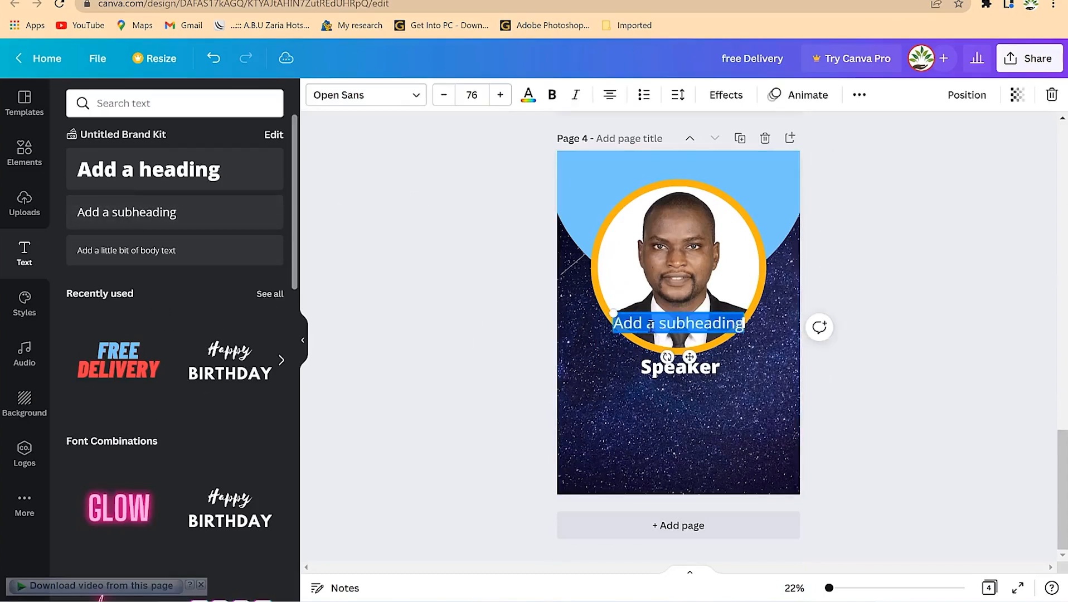
pyautogui.click(650, 326)
pyautogui.moveTo(694, 320); pyautogui.dragTo(664, 395)
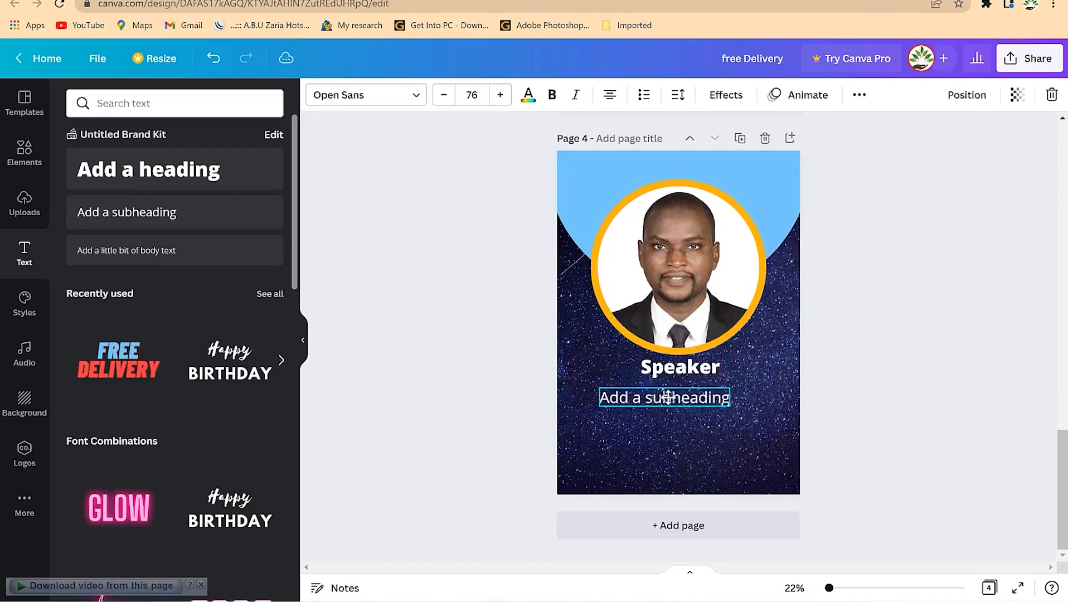
pyautogui.doubleClick(664, 395)
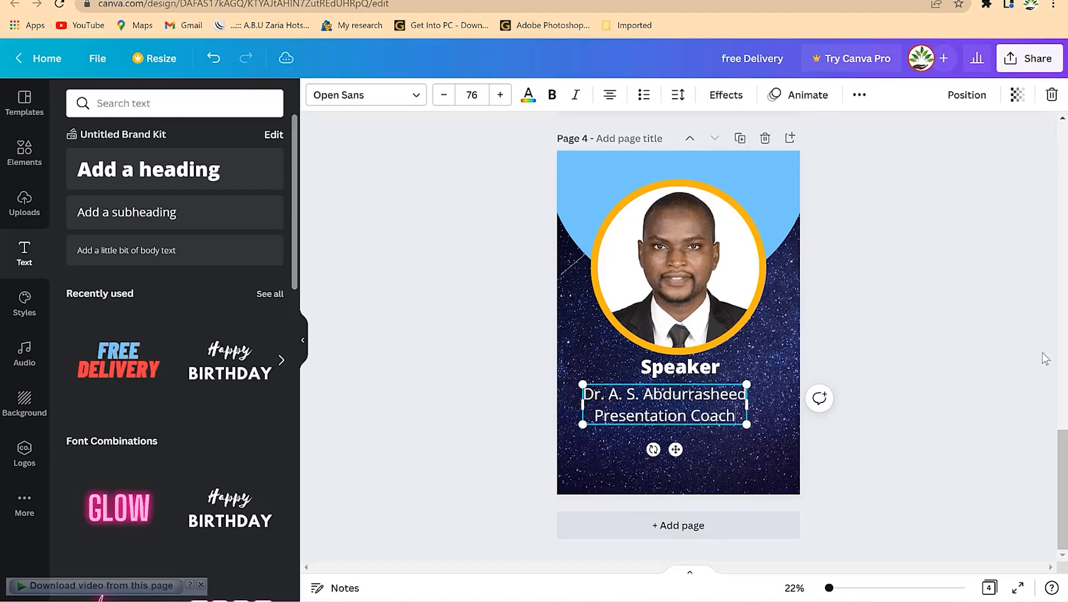
pyautogui.click(1046, 359)
pyautogui.moveTo(693, 397); pyautogui.dragTo(718, 395)
pyautogui.click(743, 392)
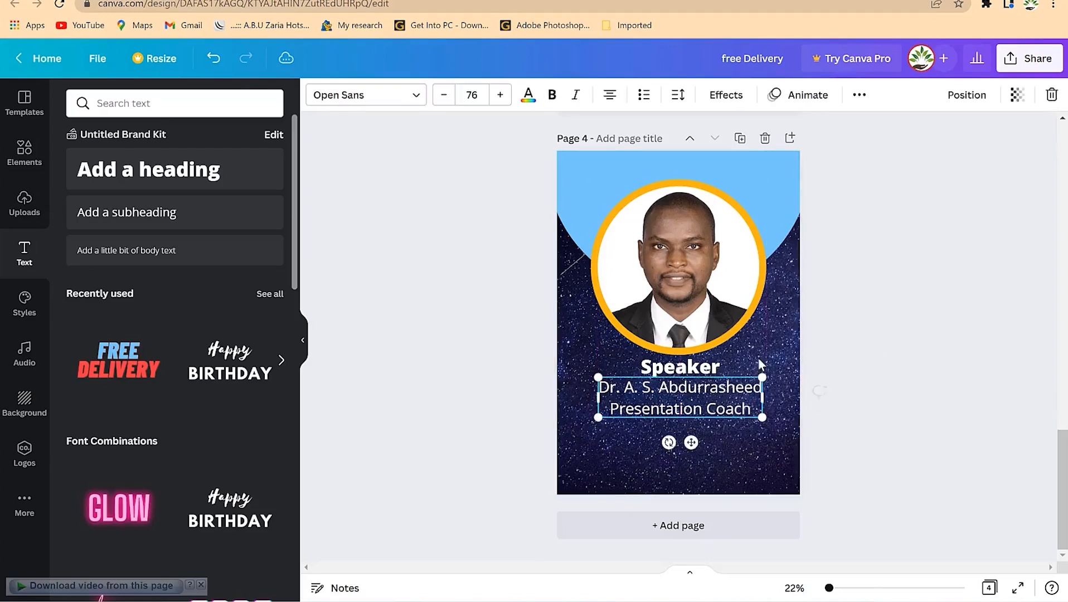
# Set the name-and-title subheading's letter spacing to -11
pyautogui.click(678, 96)
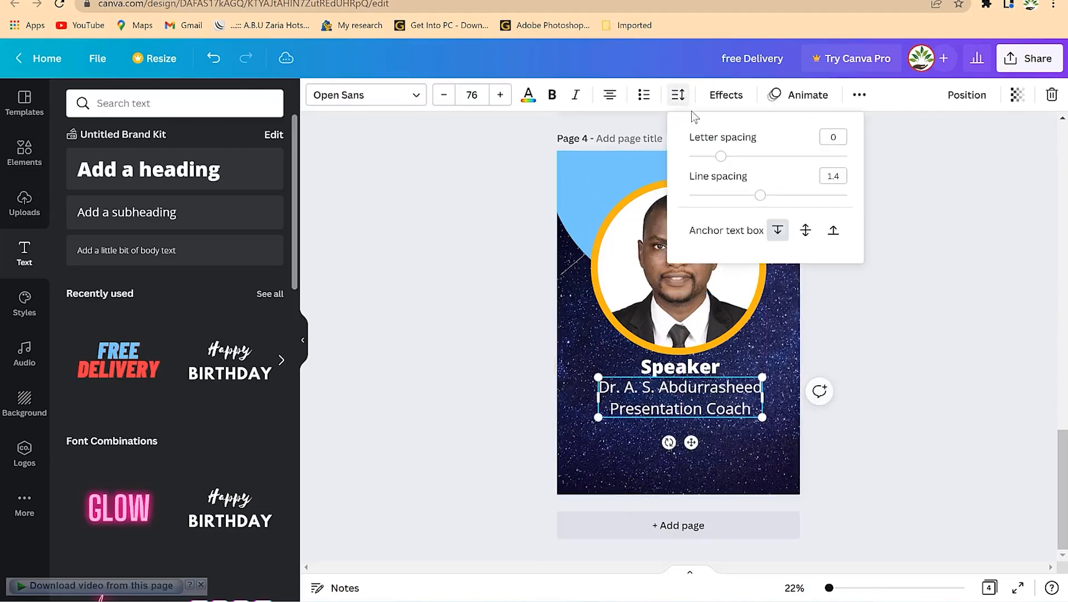
pyautogui.moveTo(724, 160); pyautogui.dragTo(720, 160)
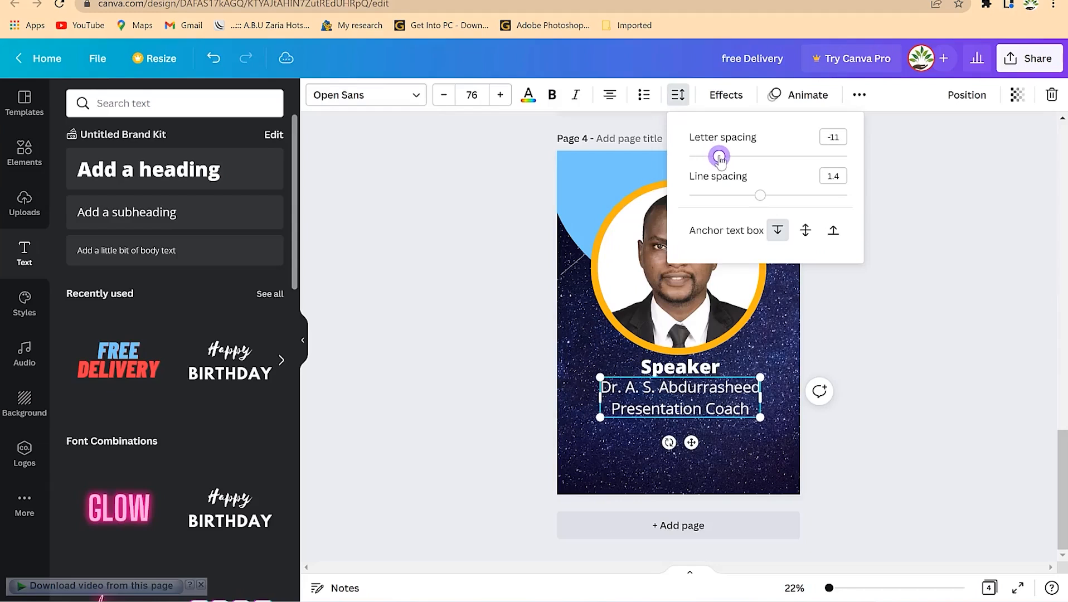